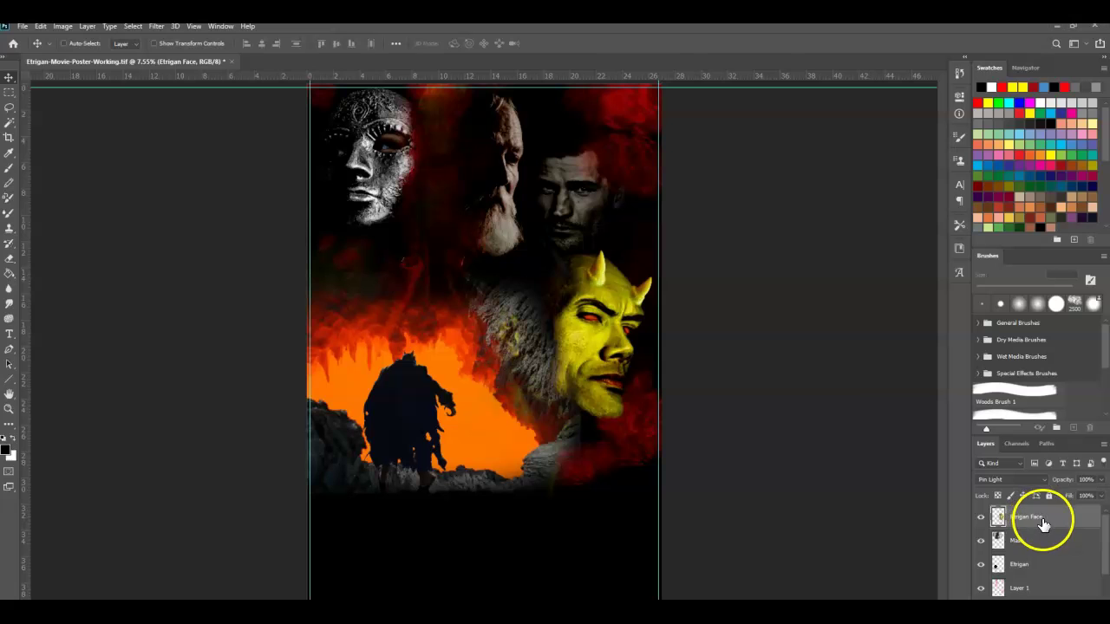
Free-transform the Etrigan Face layer, rotating it about 13 degrees clockwise and shifting it up and slightly left.
left_click(41, 26)
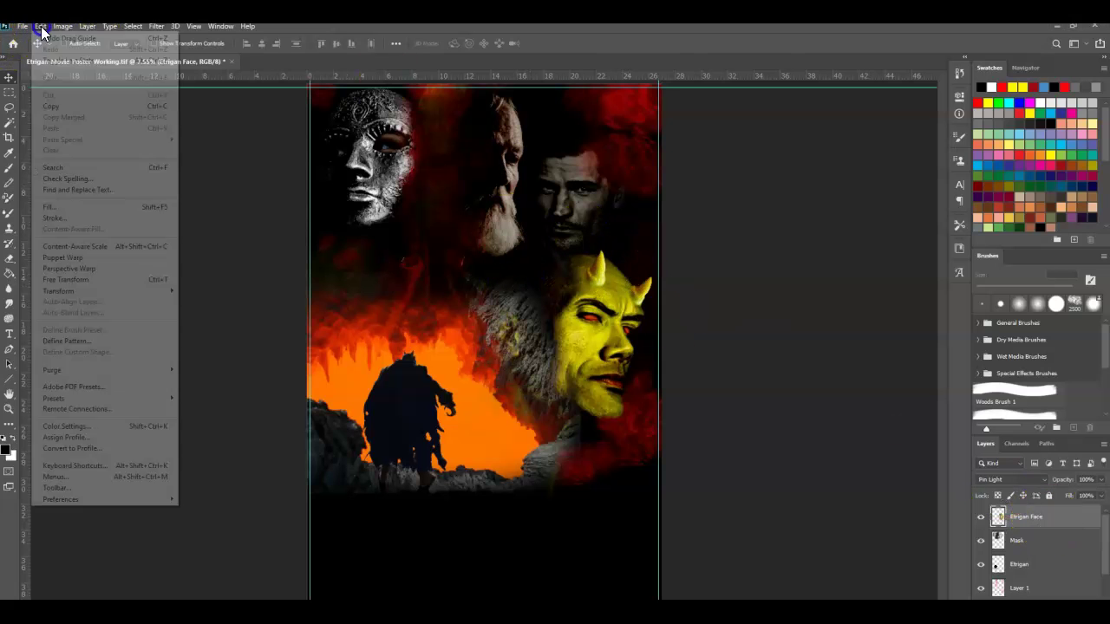
left_click(72, 280)
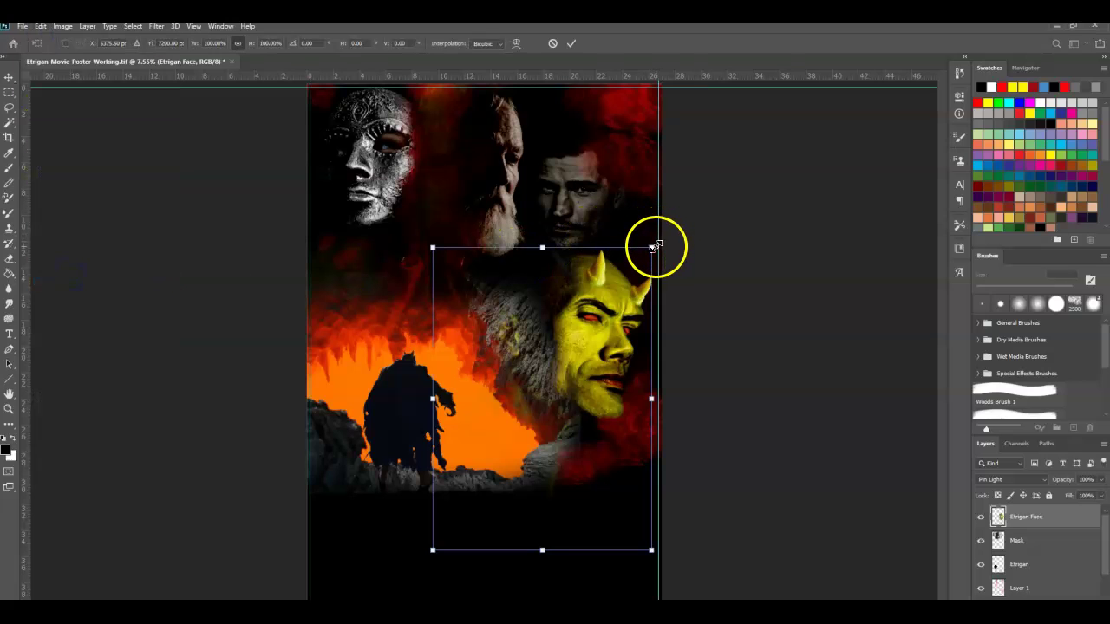
left_click_drag(659, 244, 675, 277)
left_click_drag(621, 328, 603, 314)
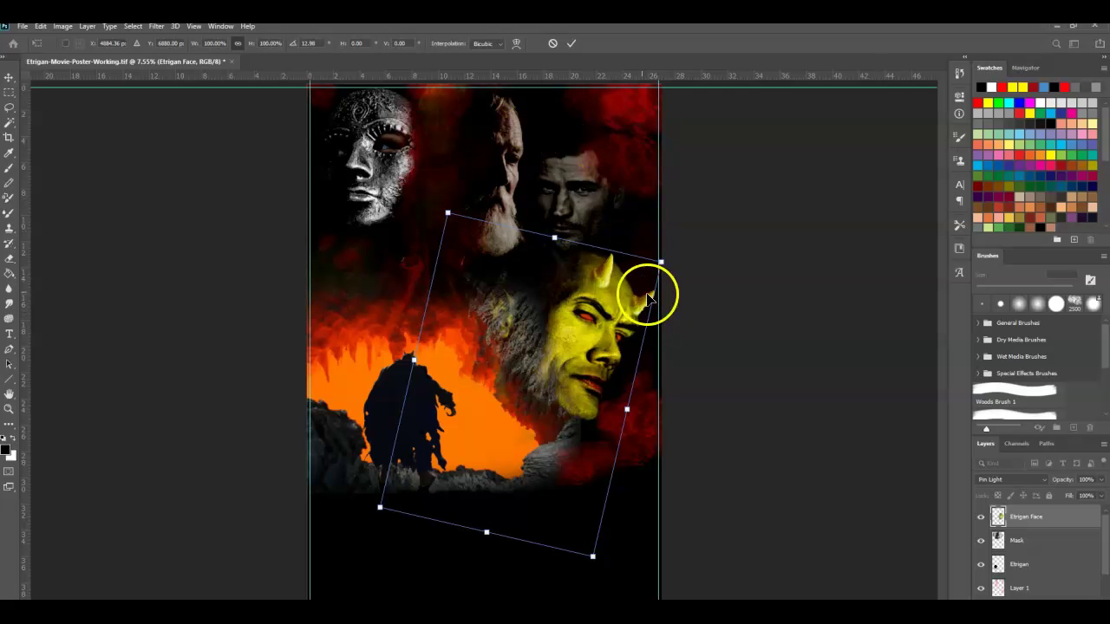
left_click_drag(618, 311, 621, 300)
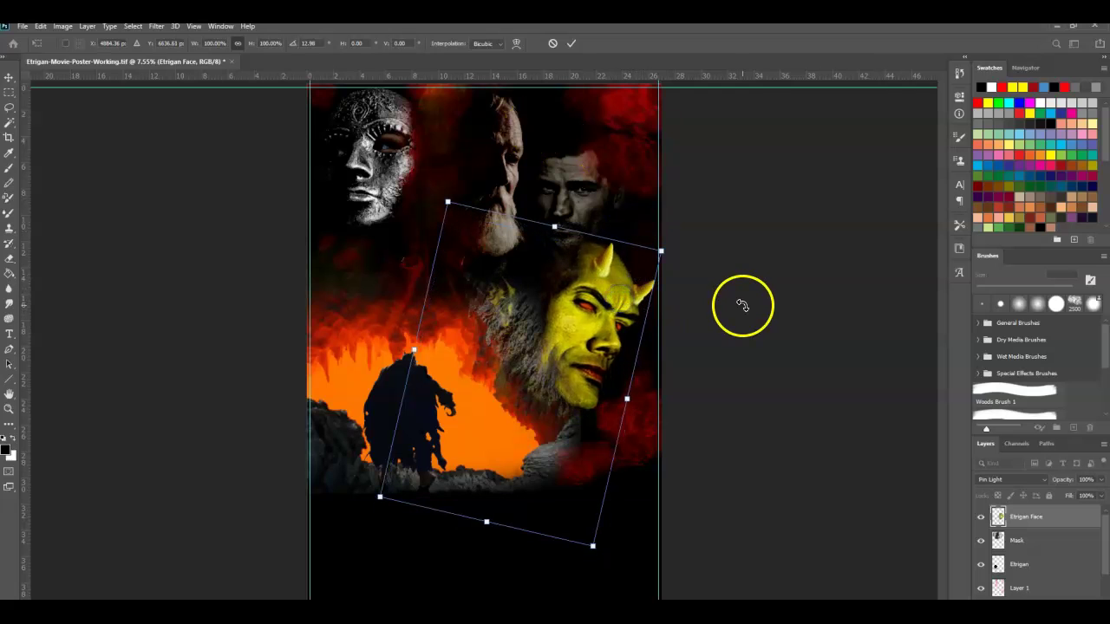
key("Right")
key("Right")
key("Right")
key("Right")
key("Right")
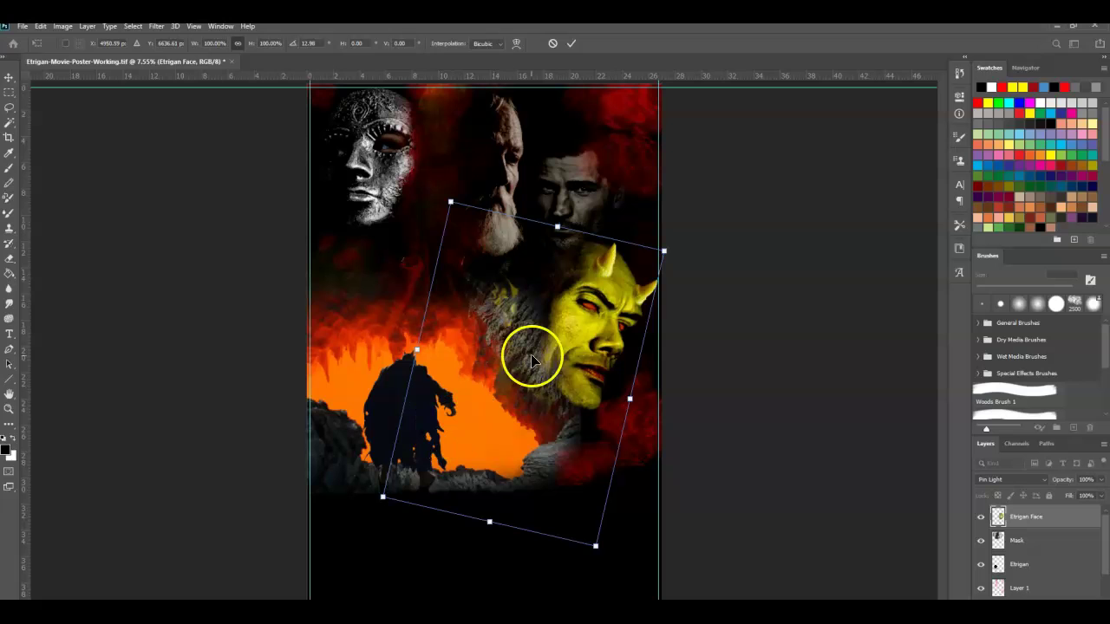
left_click(9, 79)
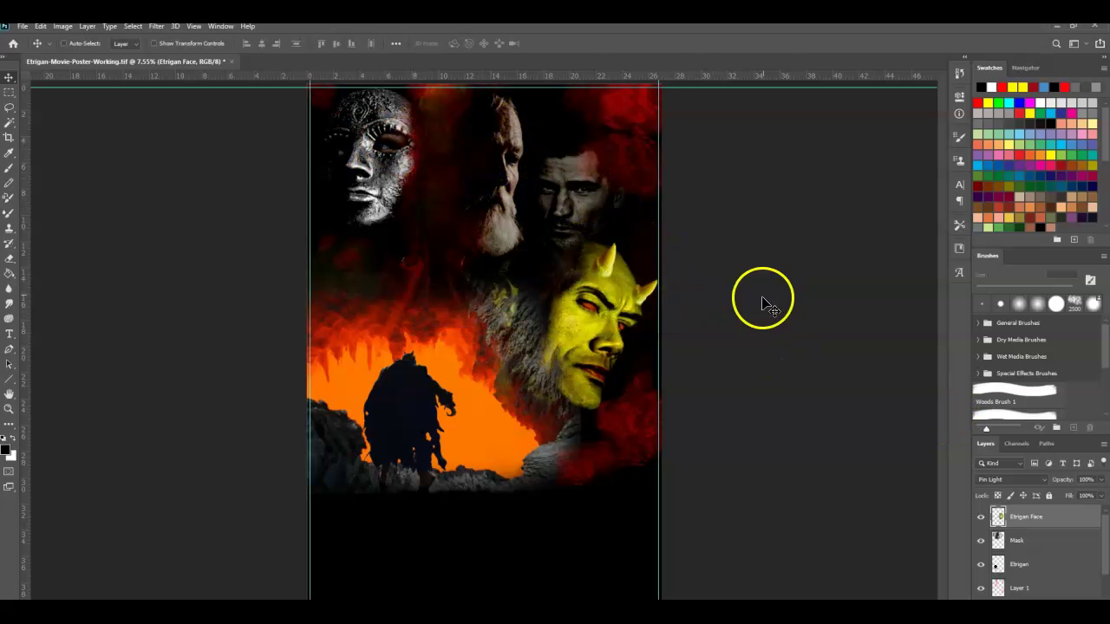
Nudge the Mask layer slightly to the left and rename it Faces.
key("shift+minus")
key("shift+minus")
key("shift+minus")
left_click(1026, 545)
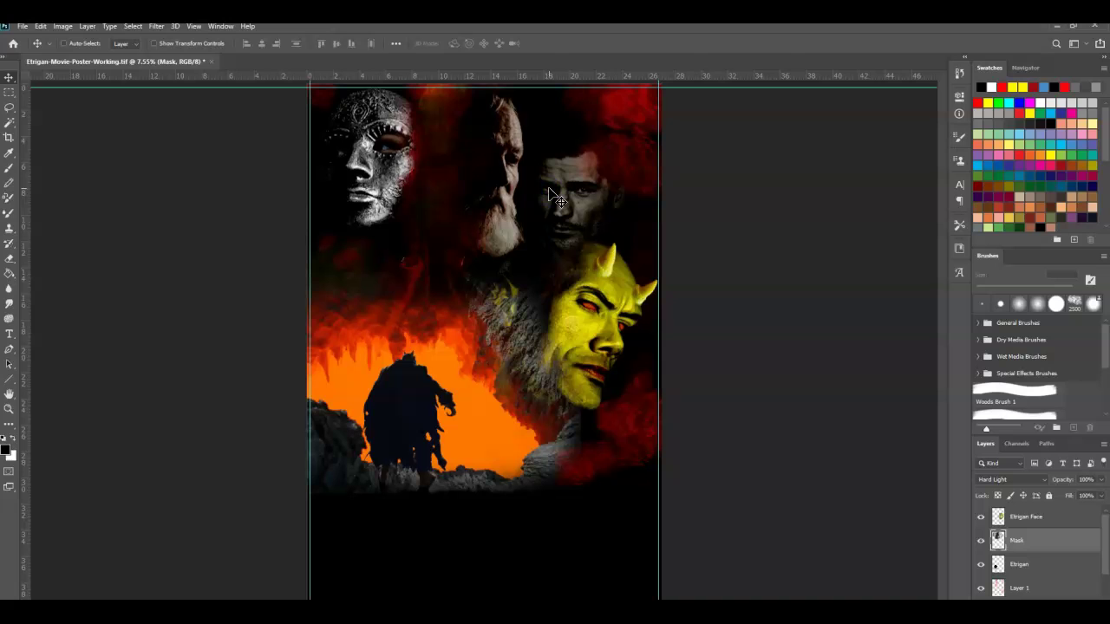
key("shift+Left")
key("shift+Left")
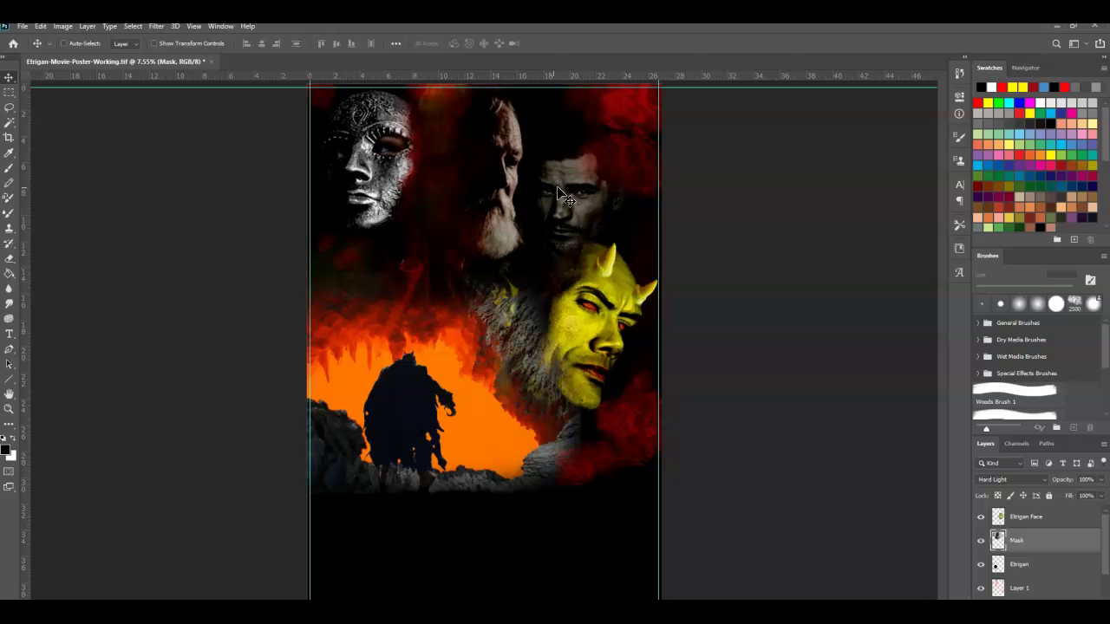
key("shift+Left")
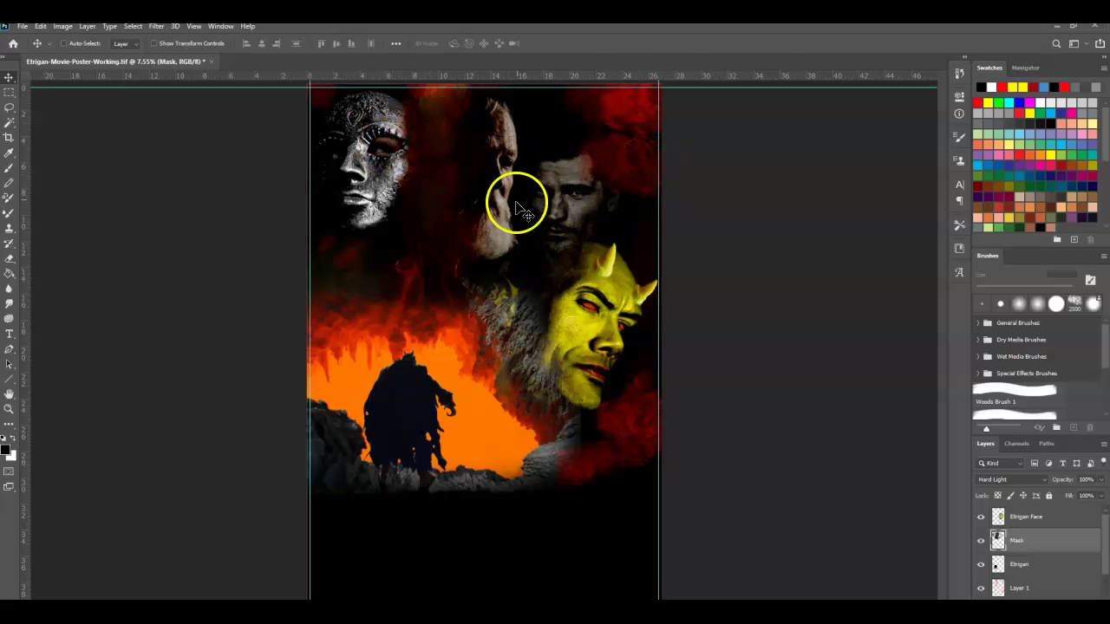
double_click(1019, 542)
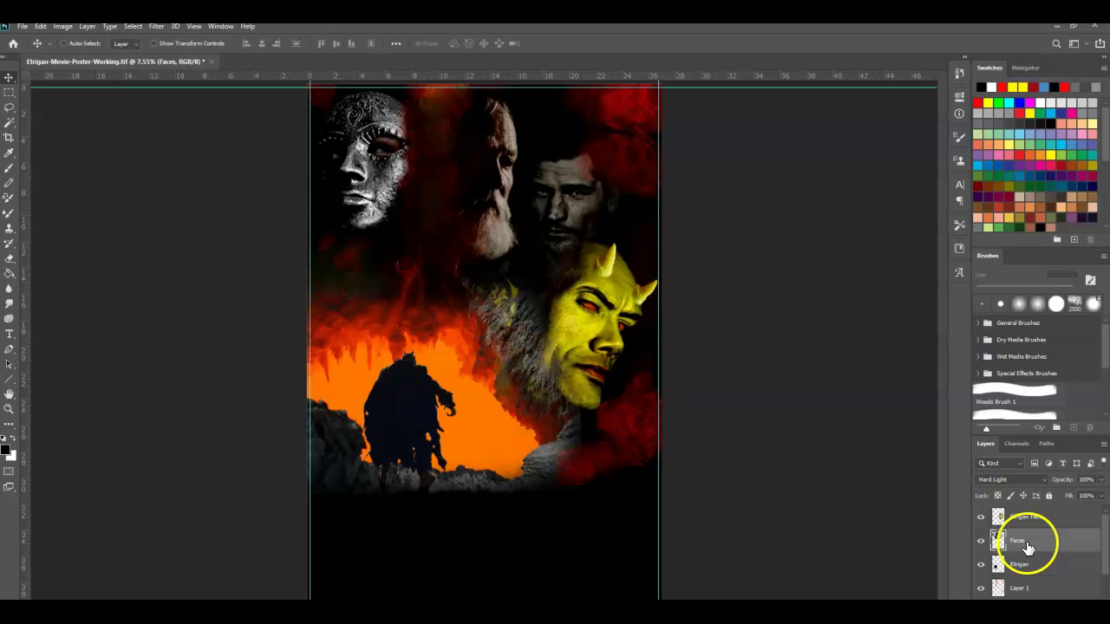
Apply a Brightness/Contrast adjustment to the Faces layer with brightness 26 and contrast 37.
left_click(65, 29)
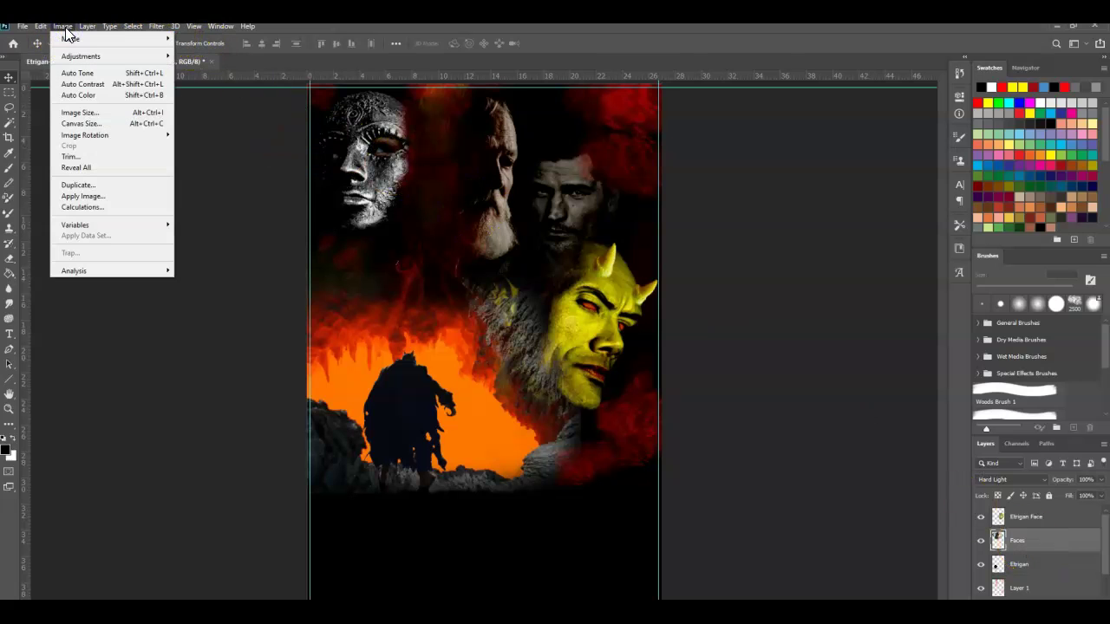
mouse_move(79, 56)
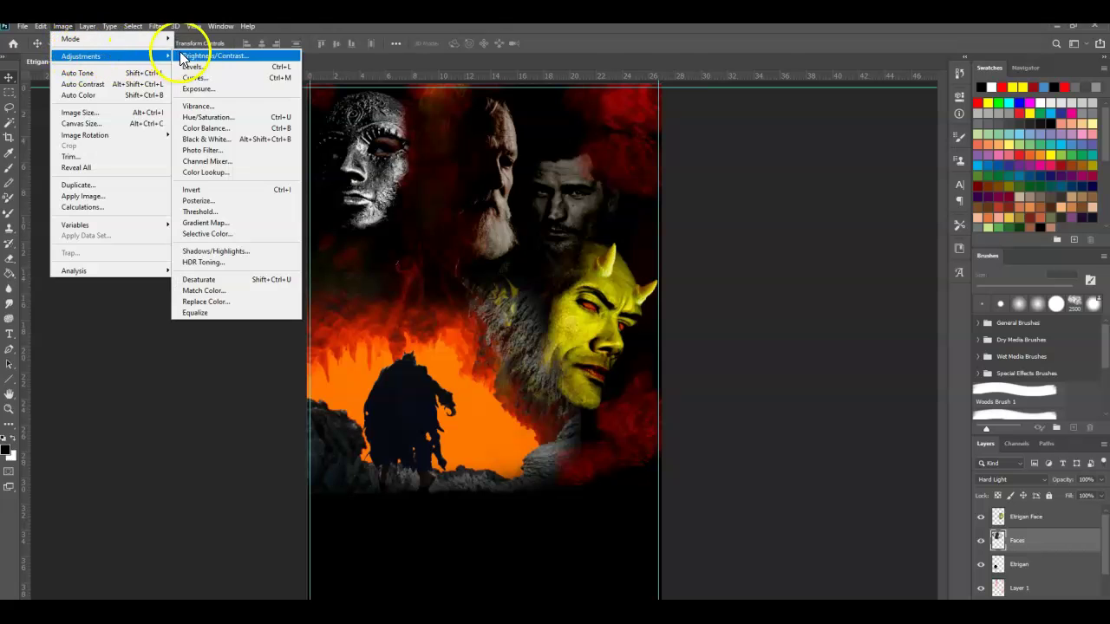
left_click(206, 55)
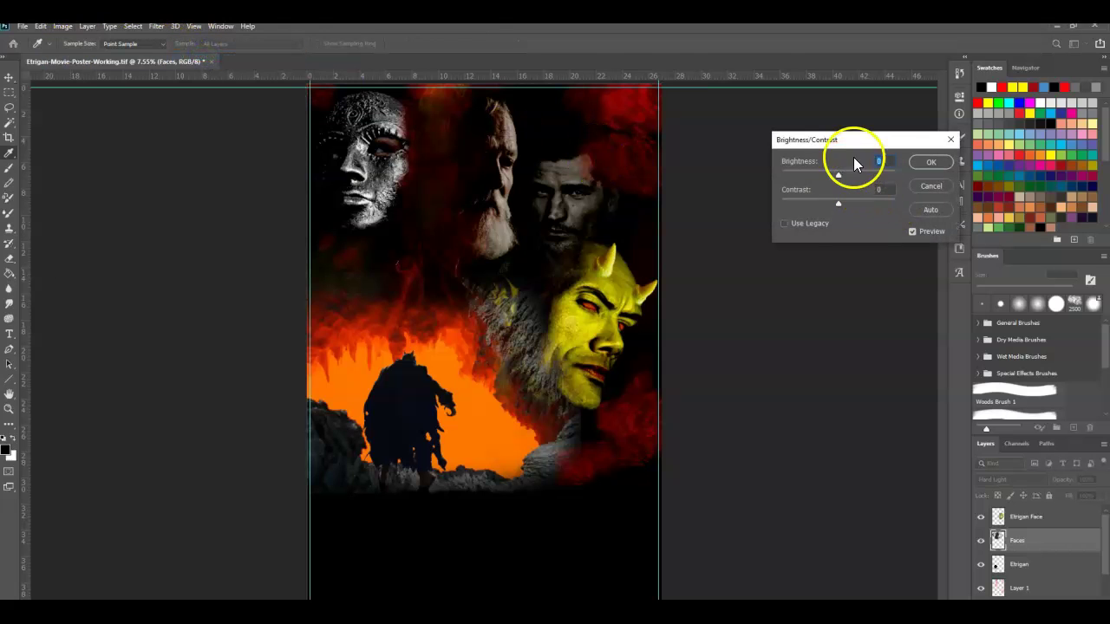
left_click_drag(857, 139, 833, 140)
left_click_drag(816, 177, 835, 204)
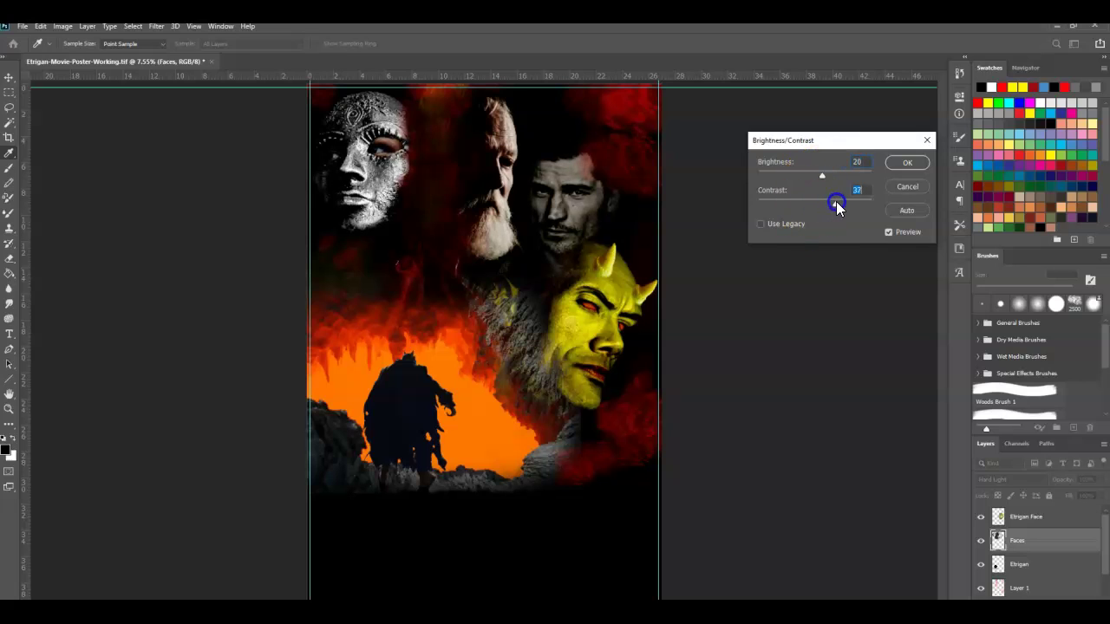
left_click(824, 174)
left_click_drag(825, 178, 825, 180)
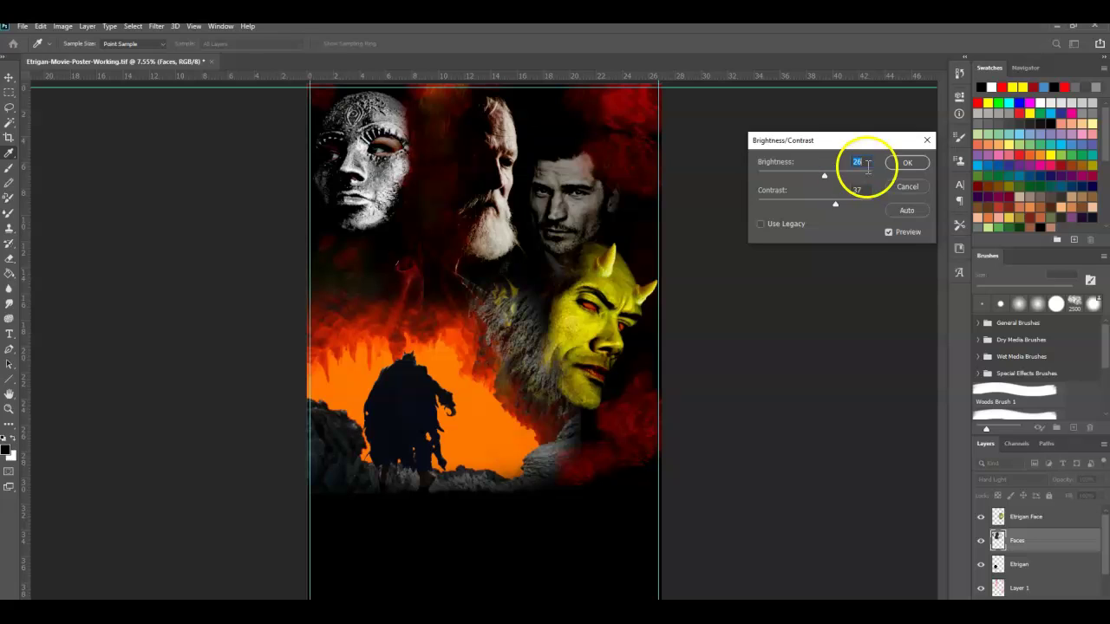
left_click(913, 167)
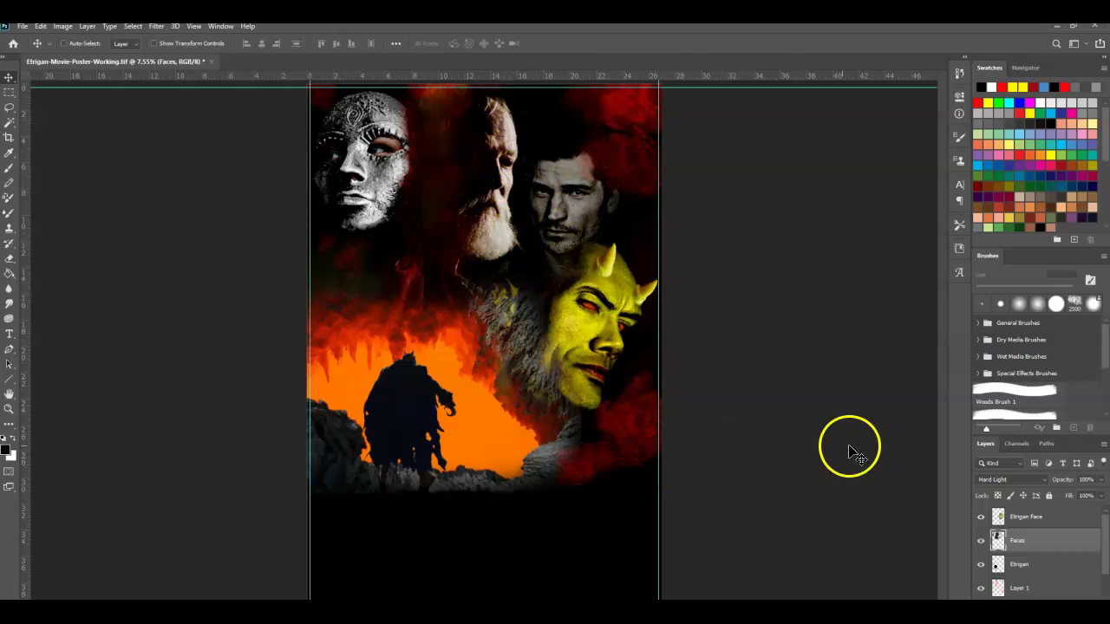
Move Layer 1 above the Etrigan layer in the stack and rename it Flames.
scroll(1105, 540, "down", 1)
scroll(1106, 540, "up", 1)
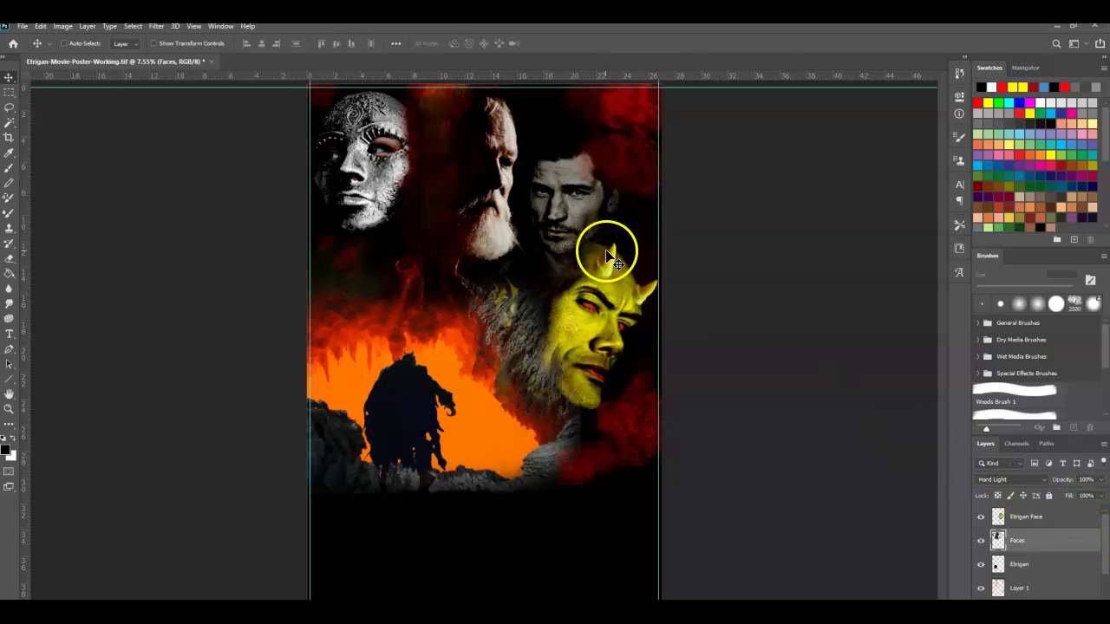
scroll(1103, 555, "down", 2)
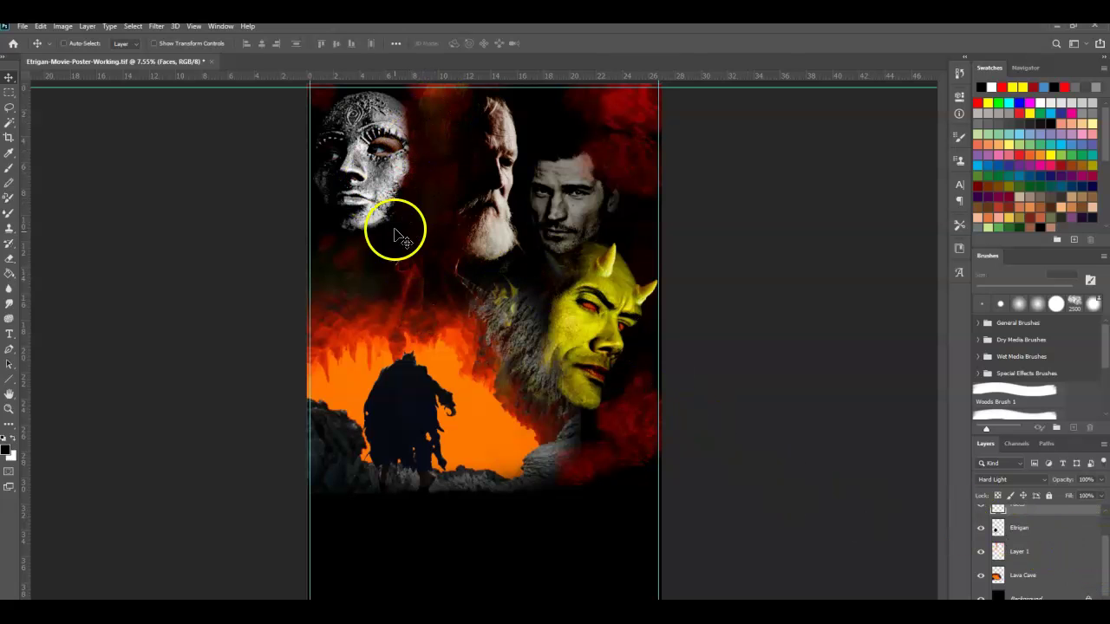
left_click(1056, 559)
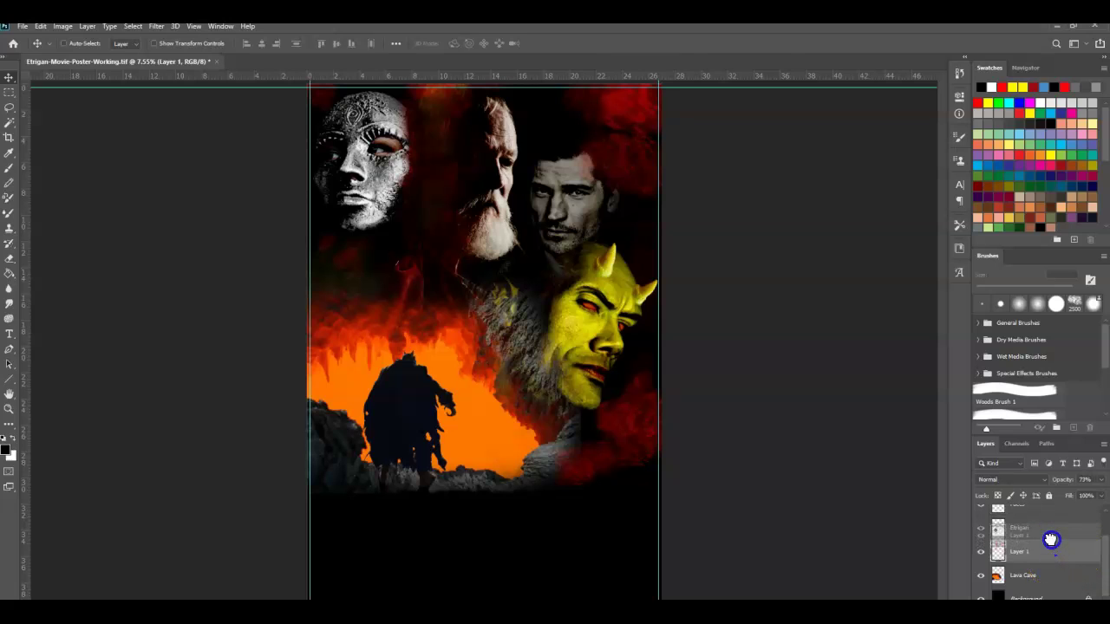
left_click_drag(1044, 565, 1020, 535)
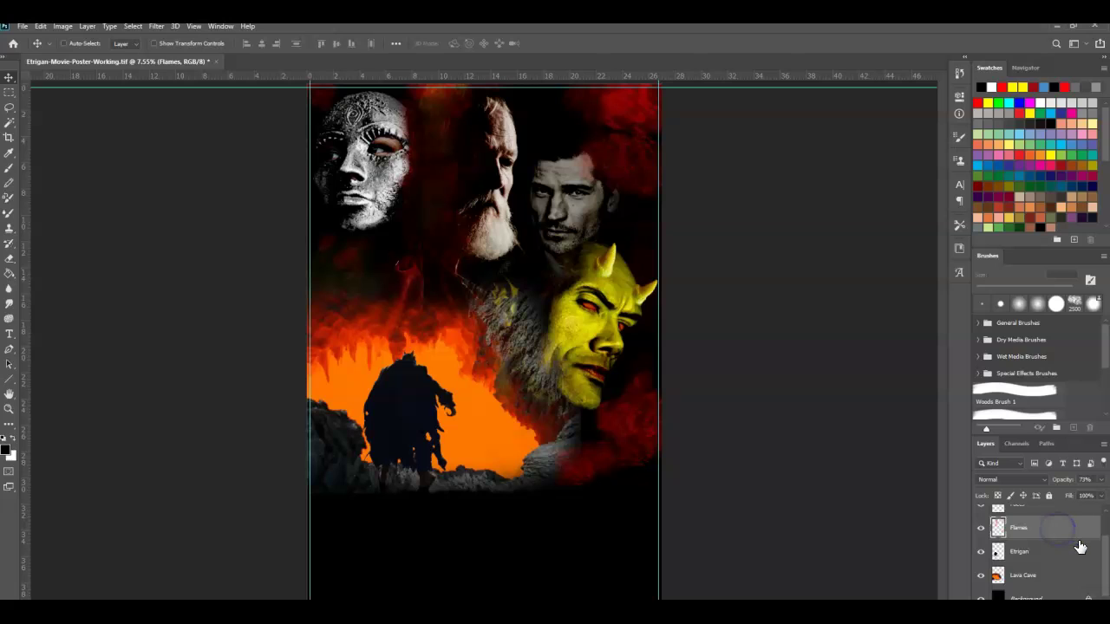
left_click_drag(1107, 546, 1107, 538)
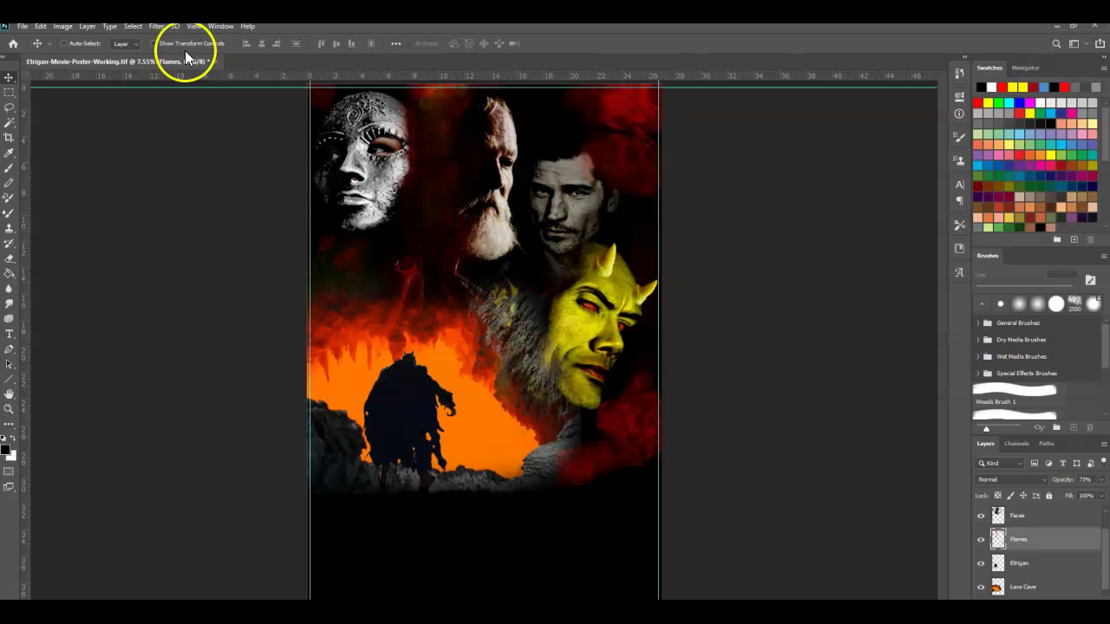
Activate the Brush tool and choose the cool2 brush from Krist's Explosion Set2.
left_click(8, 169)
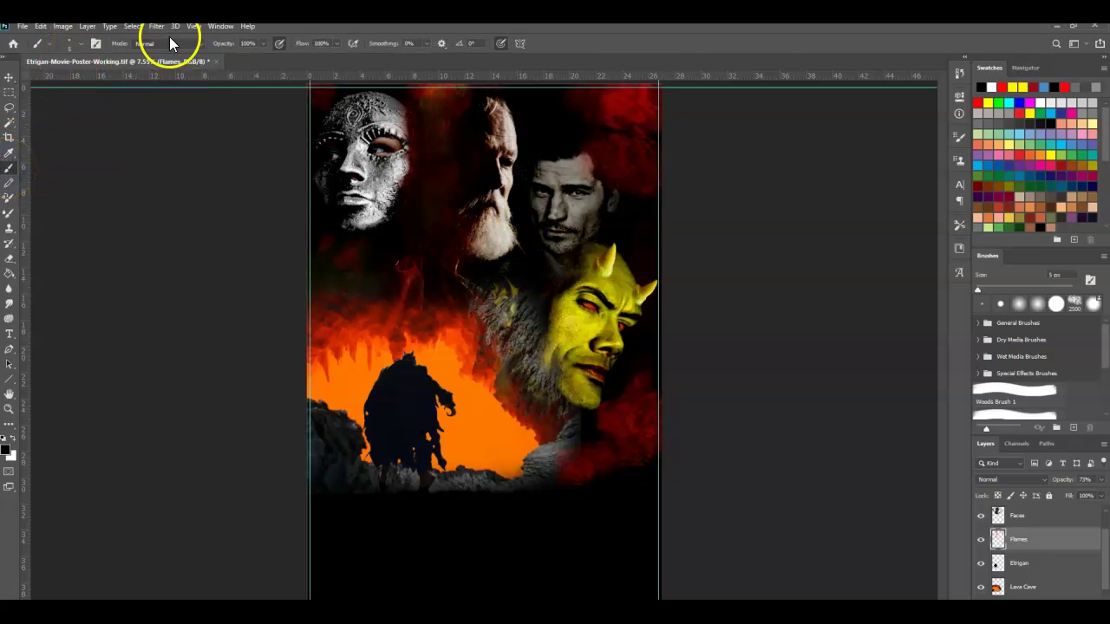
left_click(81, 43)
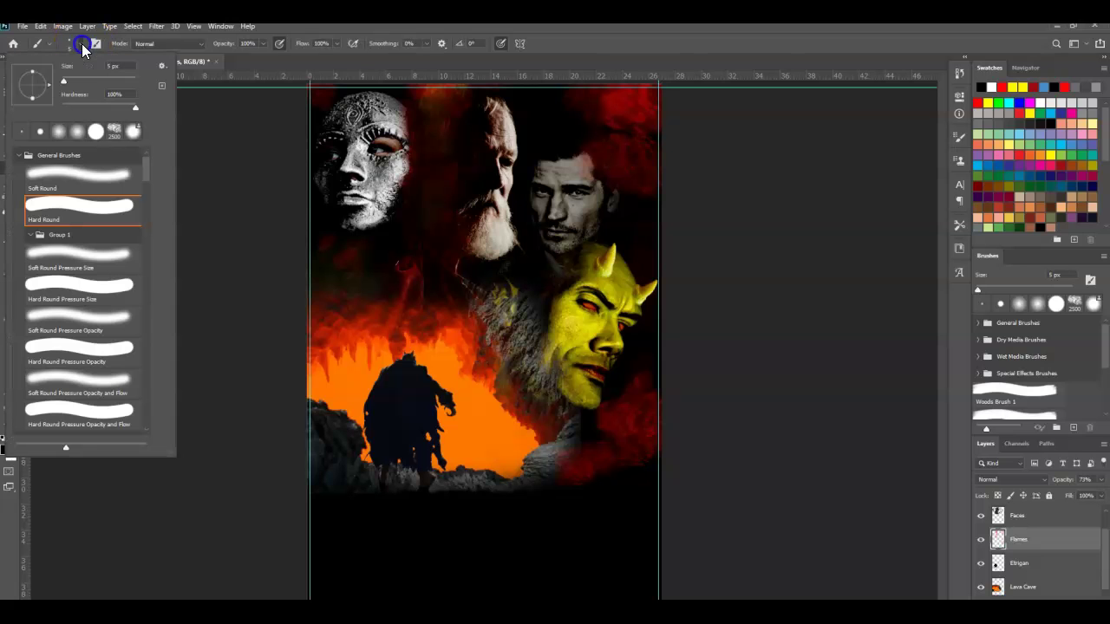
left_click_drag(145, 166, 152, 255)
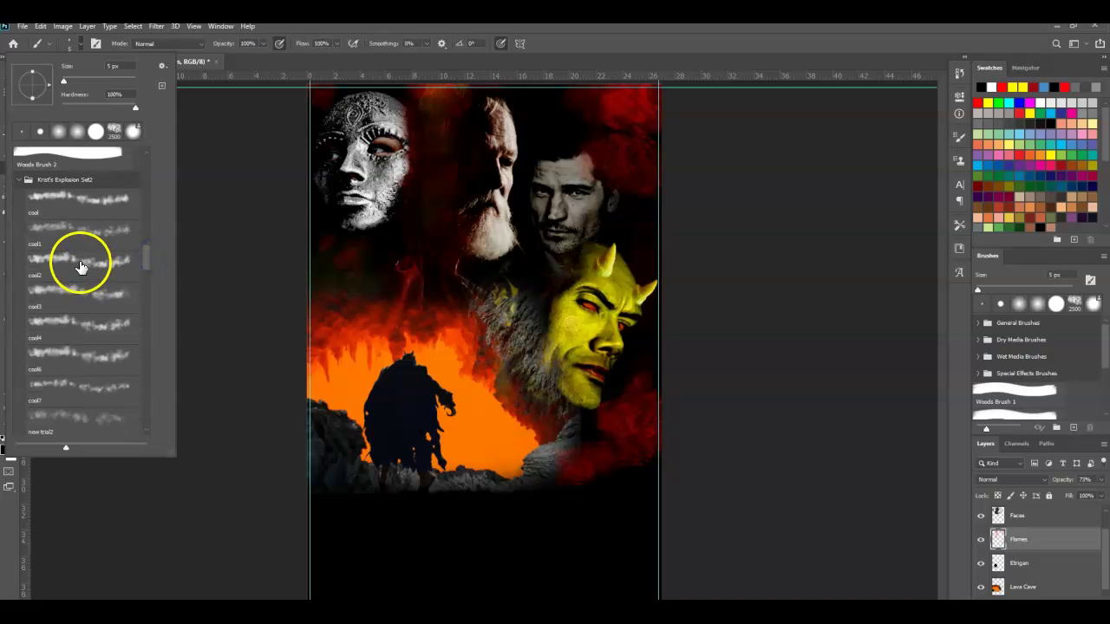
mouse_move(145, 264)
left_mouse_down()
mouse_move(148, 278)
mouse_move(150, 266)
left_mouse_up()
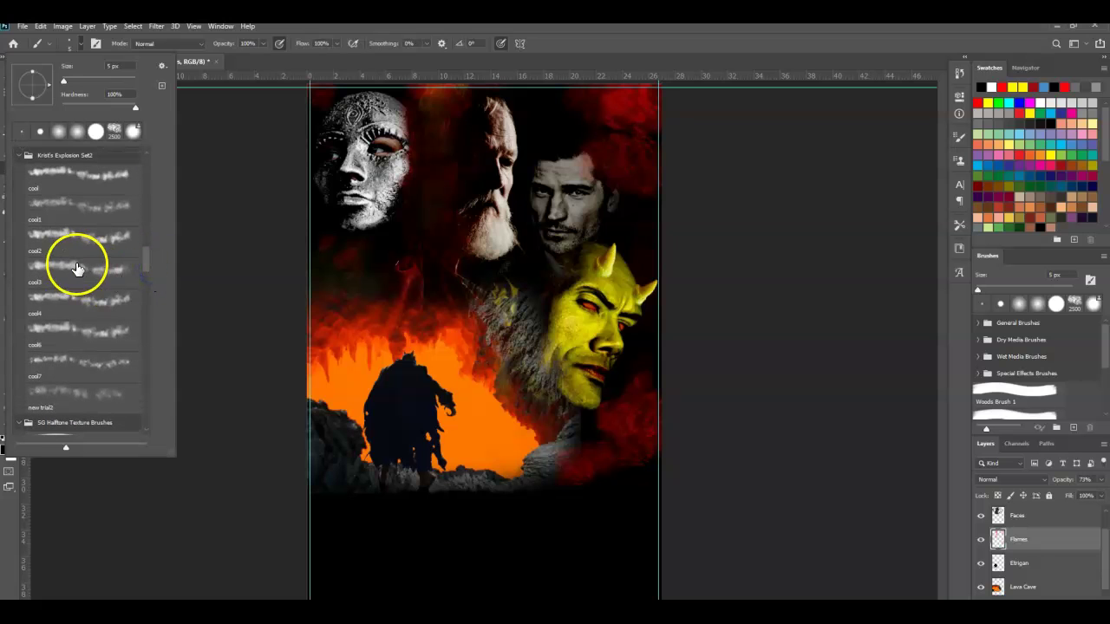
left_click(92, 239)
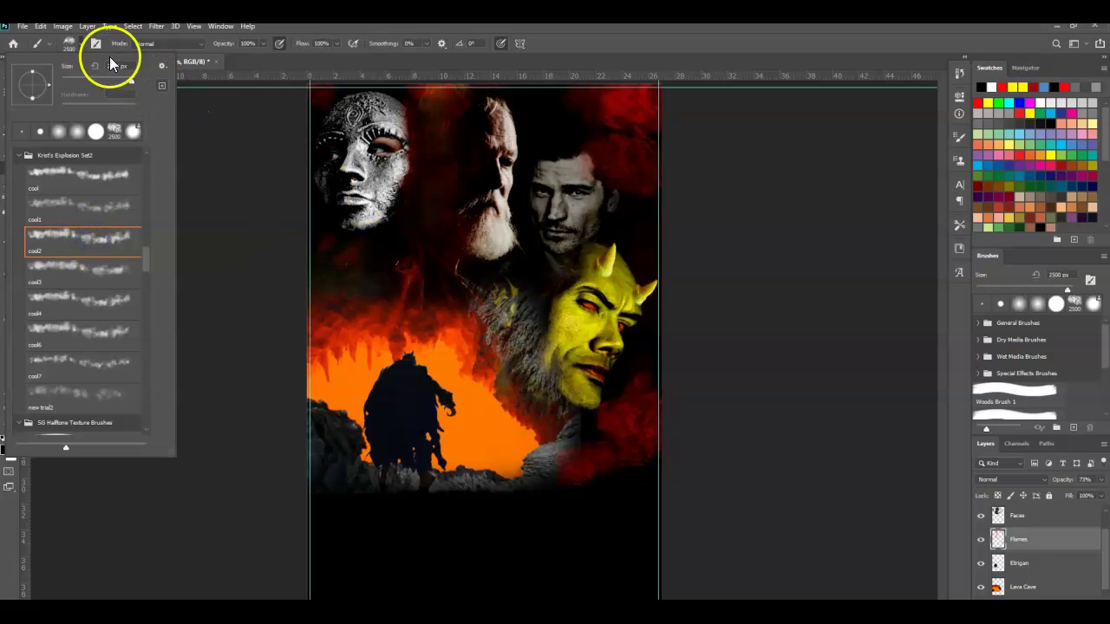
Try the cool1, cool6 and cool brushes from Krist's Explosion Set2, enlarging the cool brush to 5000 px.
left_click(122, 206)
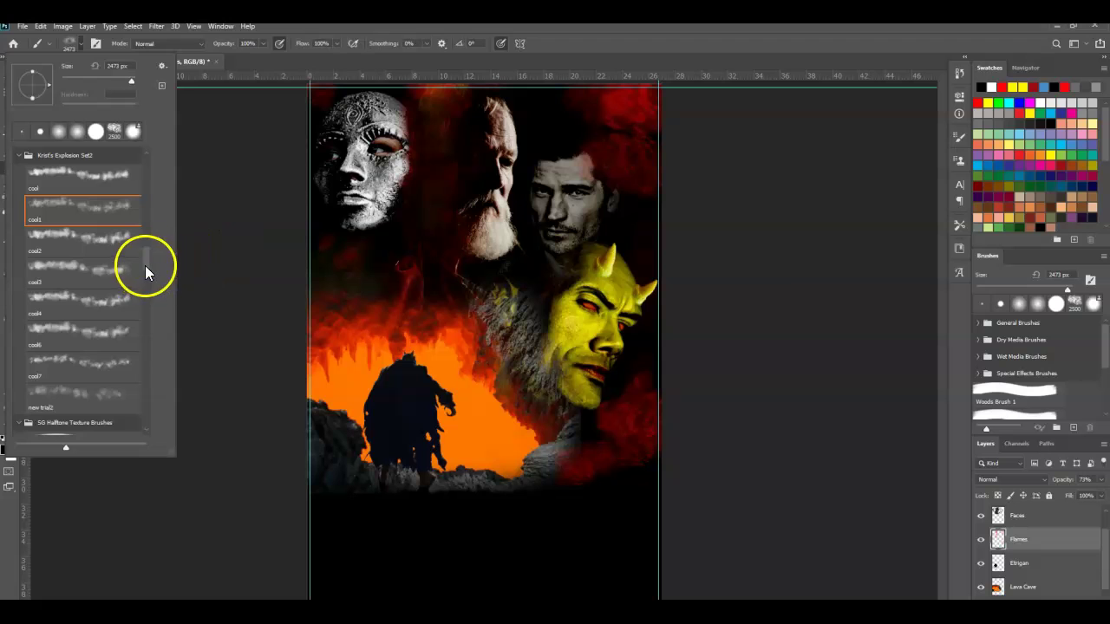
scroll(145, 271, "up", 2)
left_click(112, 236)
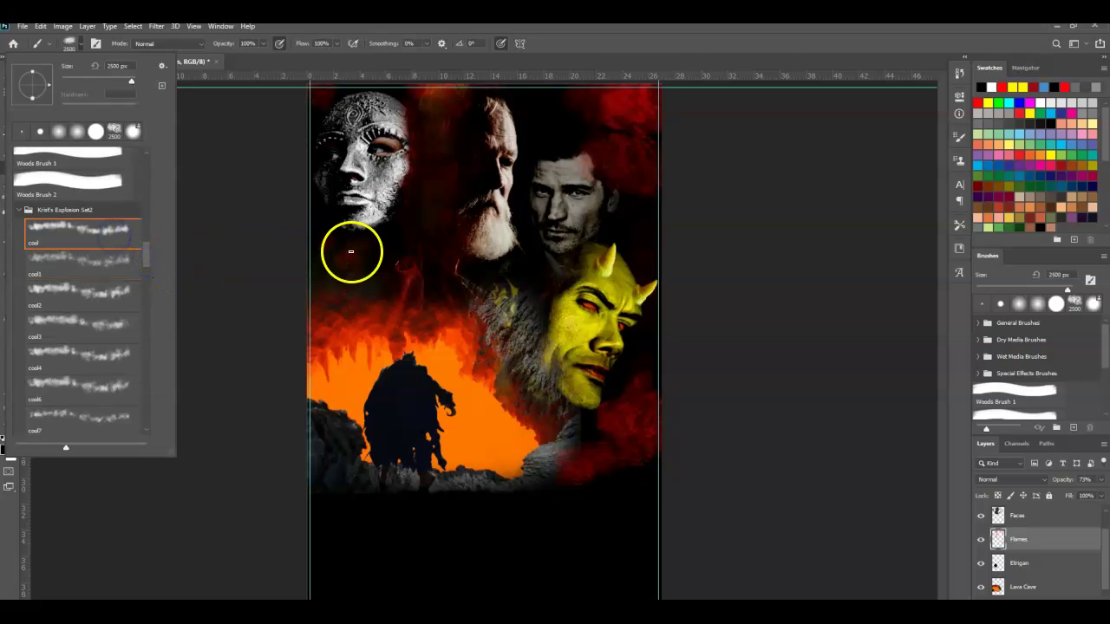
left_click(101, 359)
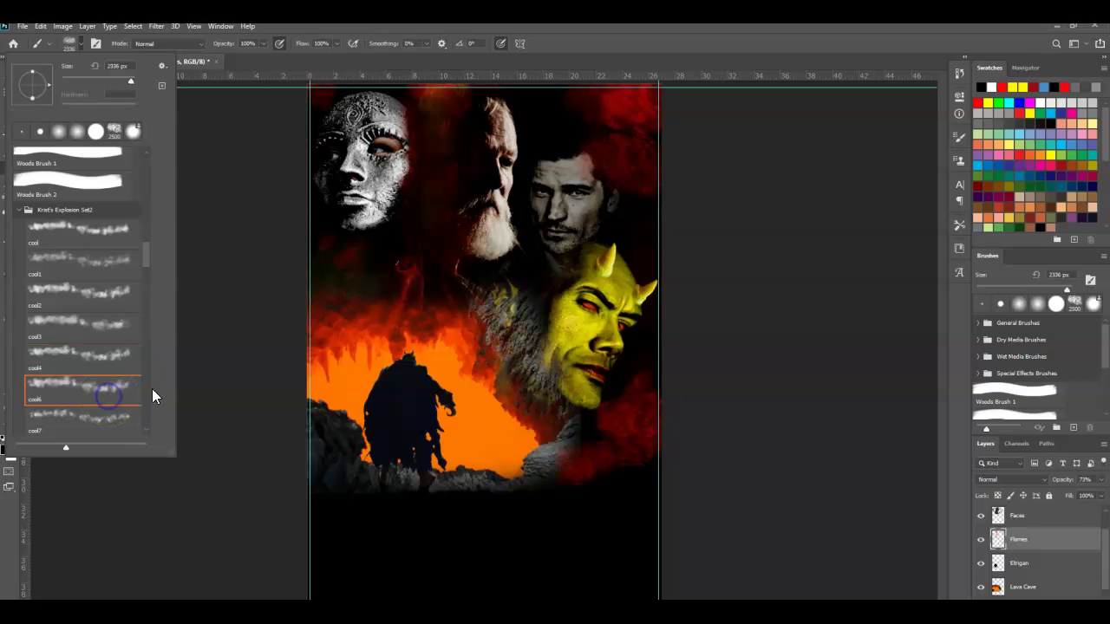
left_click(113, 228)
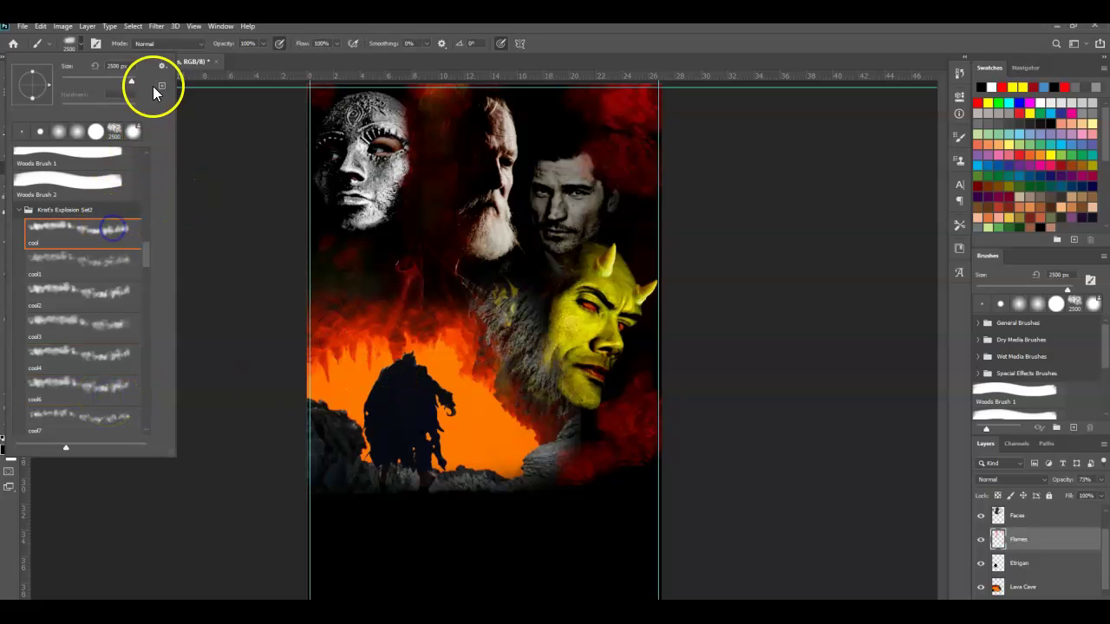
left_click_drag(134, 78, 134, 79)
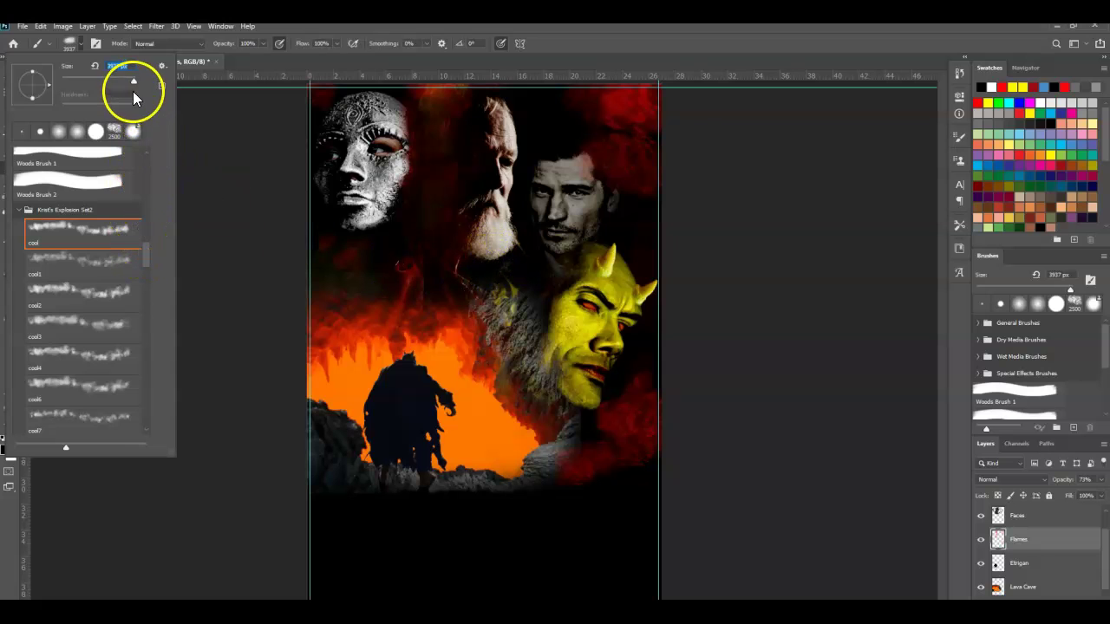
left_click_drag(132, 82, 135, 81)
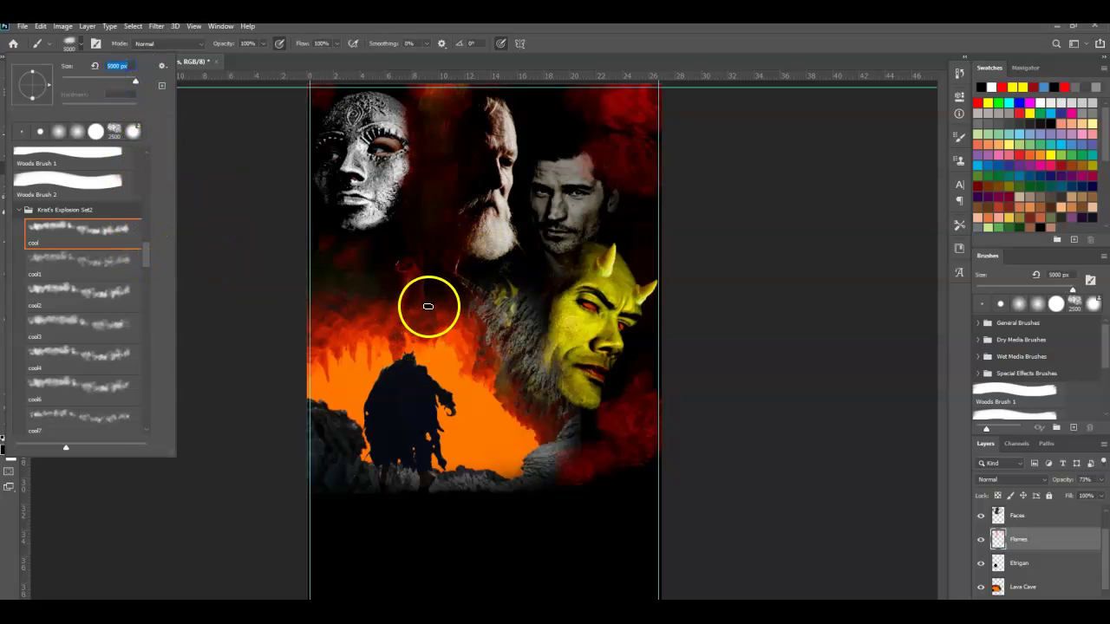
Browse past the cool6 brush and choose the cool brush from Krist's Explosion Set1.
left_click(117, 389)
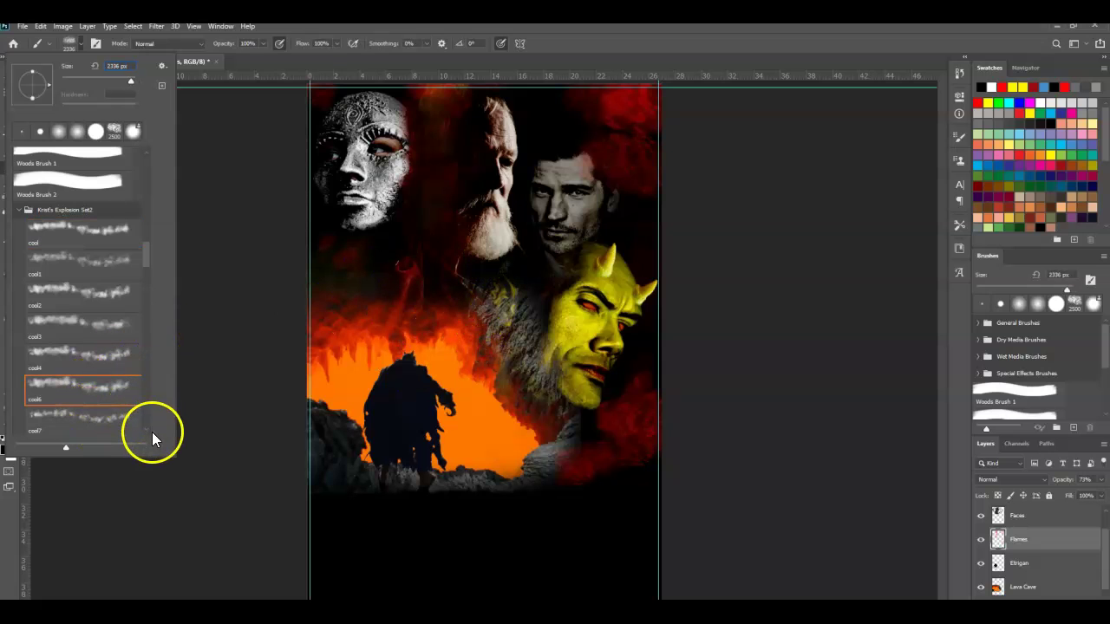
scroll(149, 432, "down", 1)
scroll(149, 431, "down", 2)
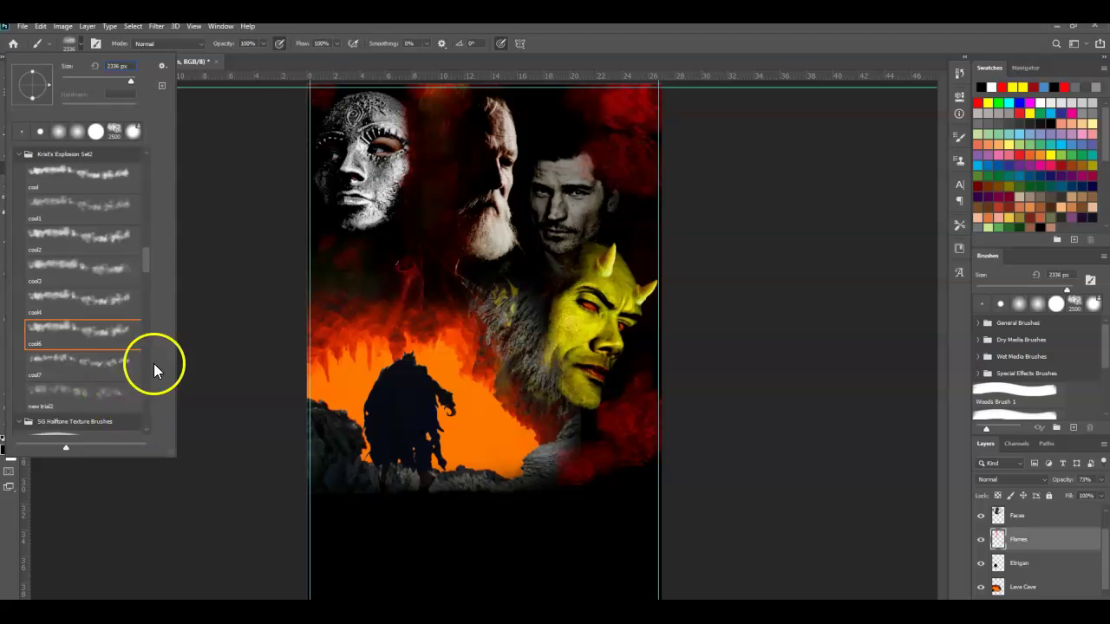
left_click_drag(148, 262, 149, 371)
scroll(149, 296, "down", 5)
left_click(108, 230)
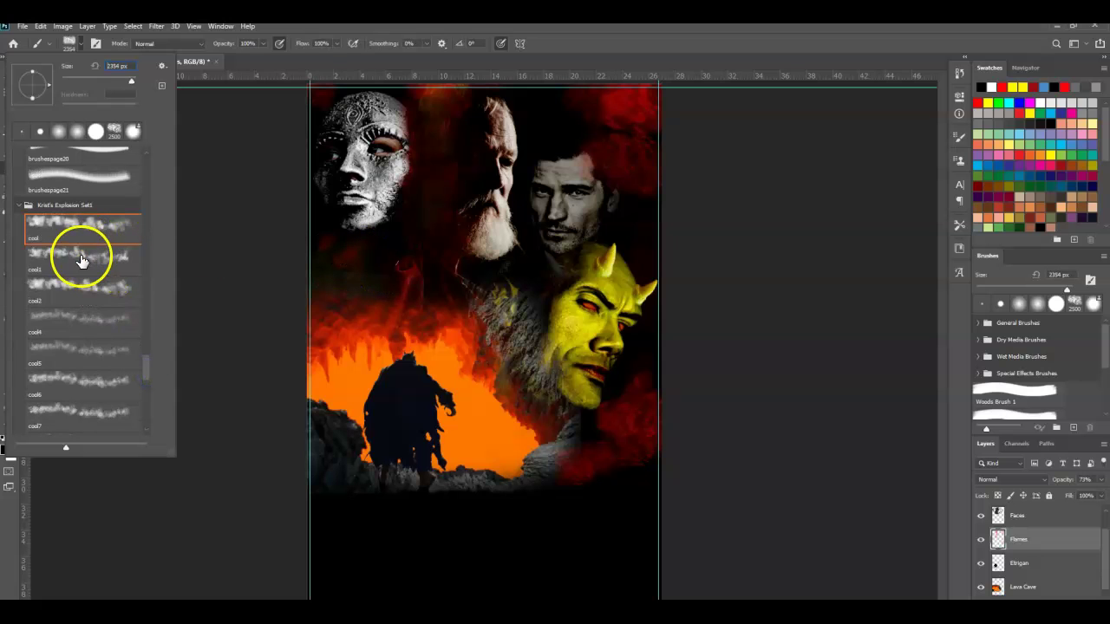
Try the cool2, new trial1, cool11 and cool7 brushes from Krist's Explosion Set1.
left_click(108, 300)
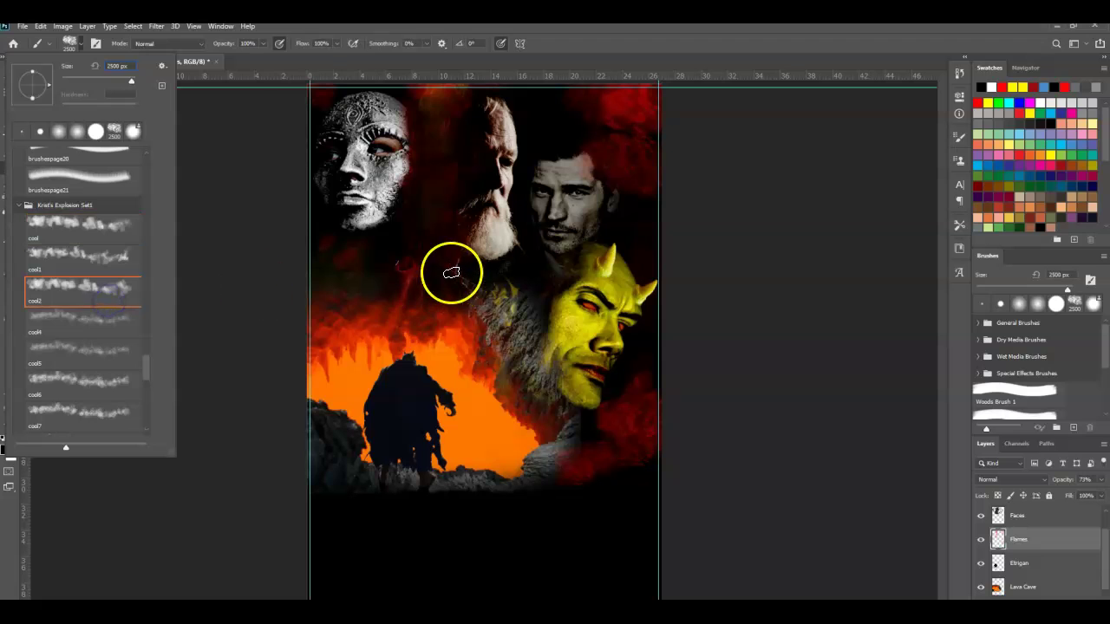
scroll(150, 371, "down", 3)
scroll(148, 382, "down", 5)
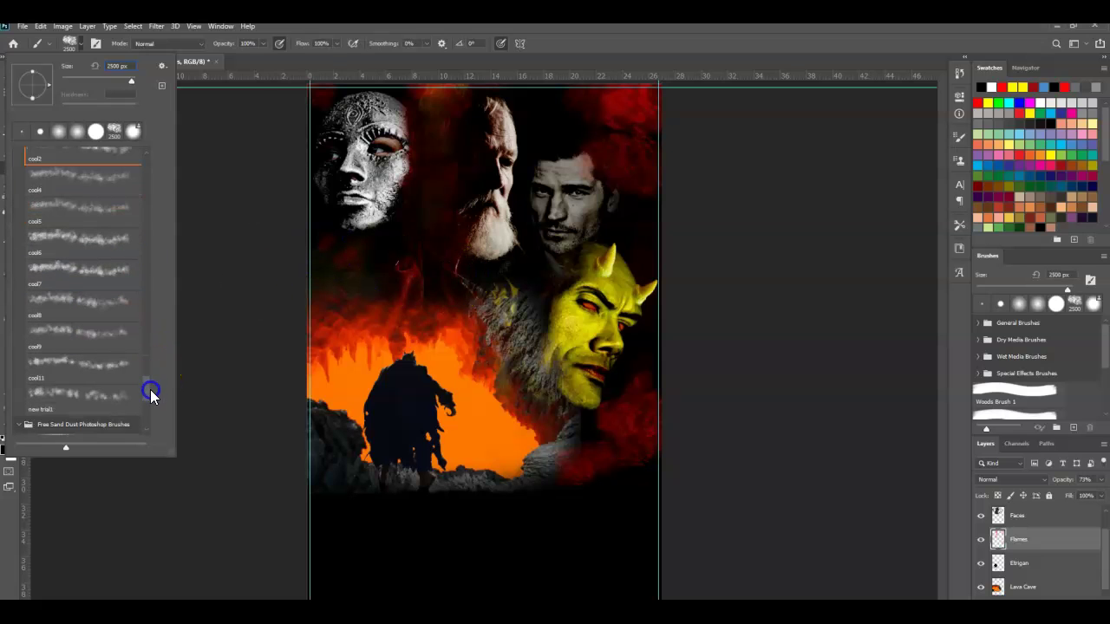
left_click(104, 296)
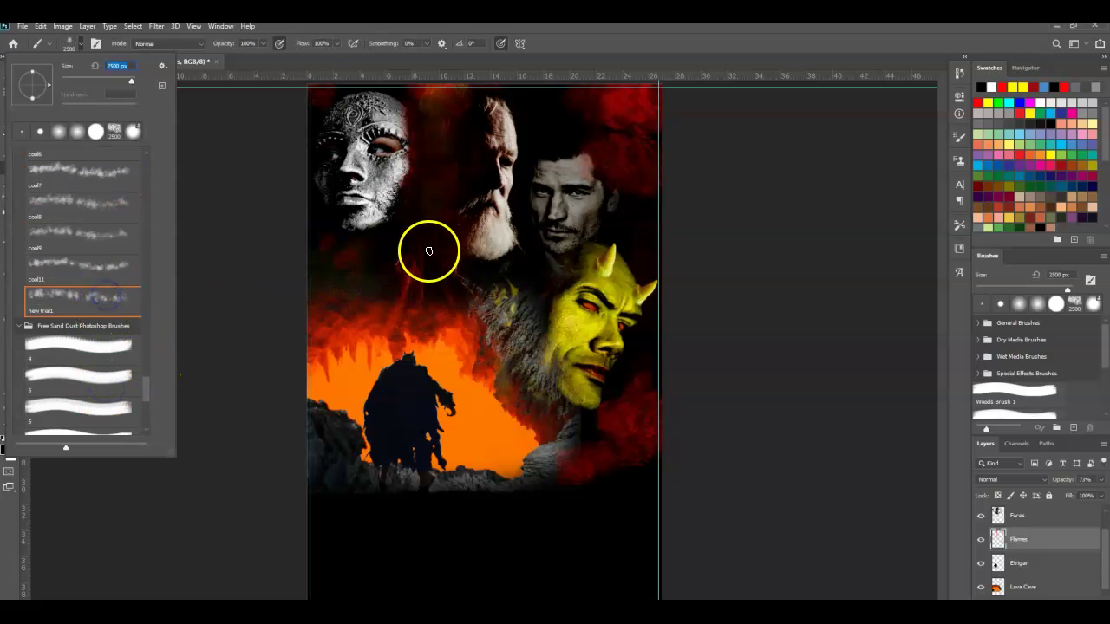
left_click(98, 247)
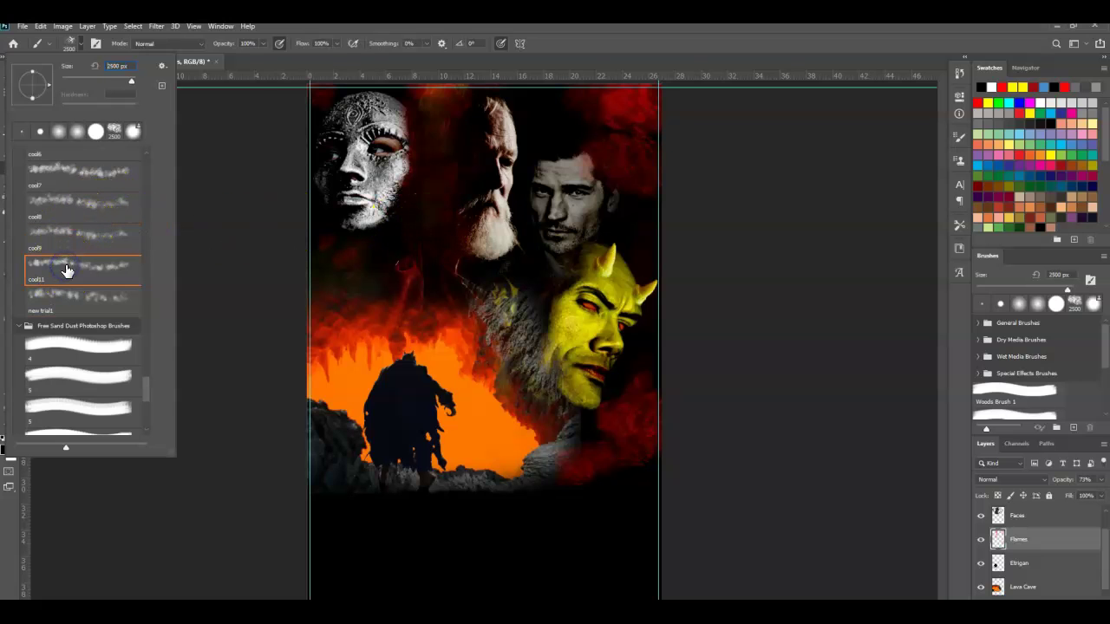
left_click(105, 183)
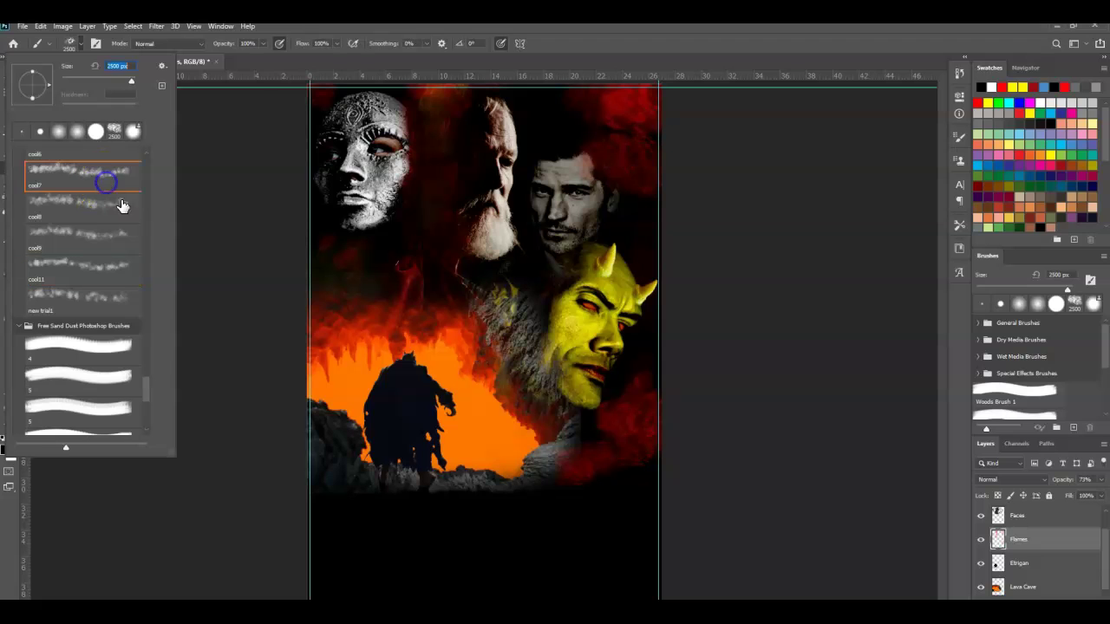
Set up the cool brush from Krist's Explosion Set1 at 5000 px with a red foreground colour.
left_click_drag(146, 383, 145, 368)
left_click(82, 217)
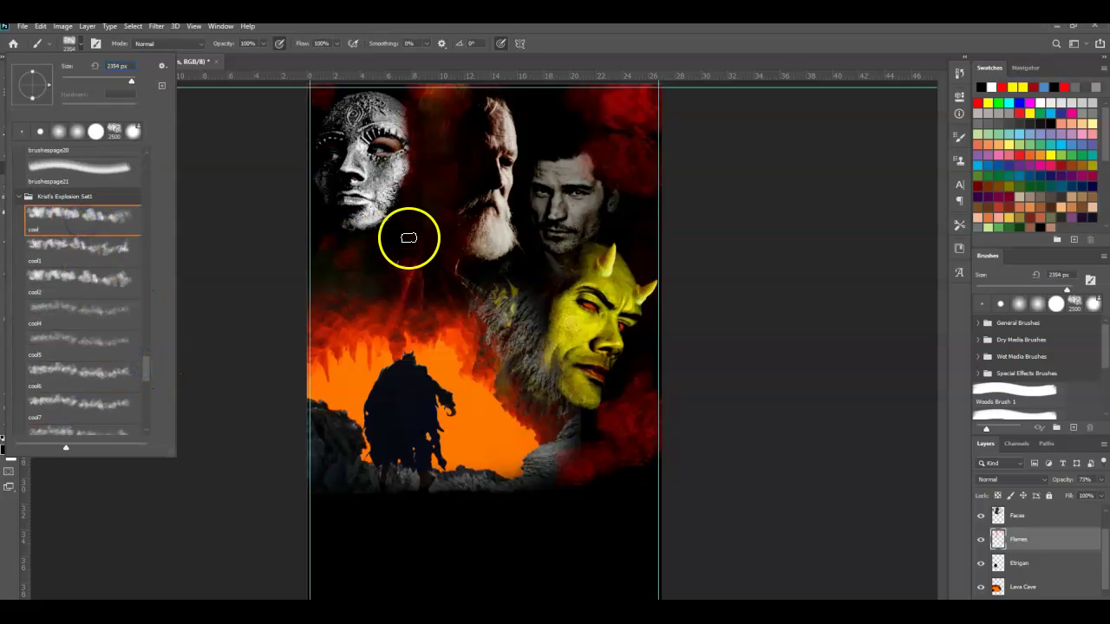
left_click_drag(134, 83, 155, 86)
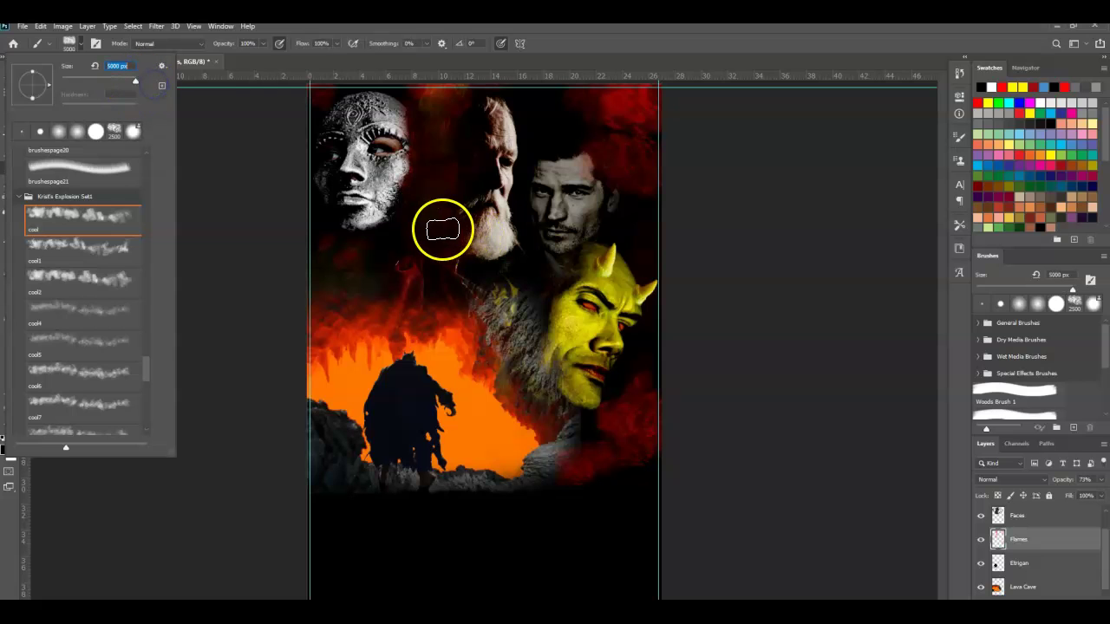
left_click(980, 102)
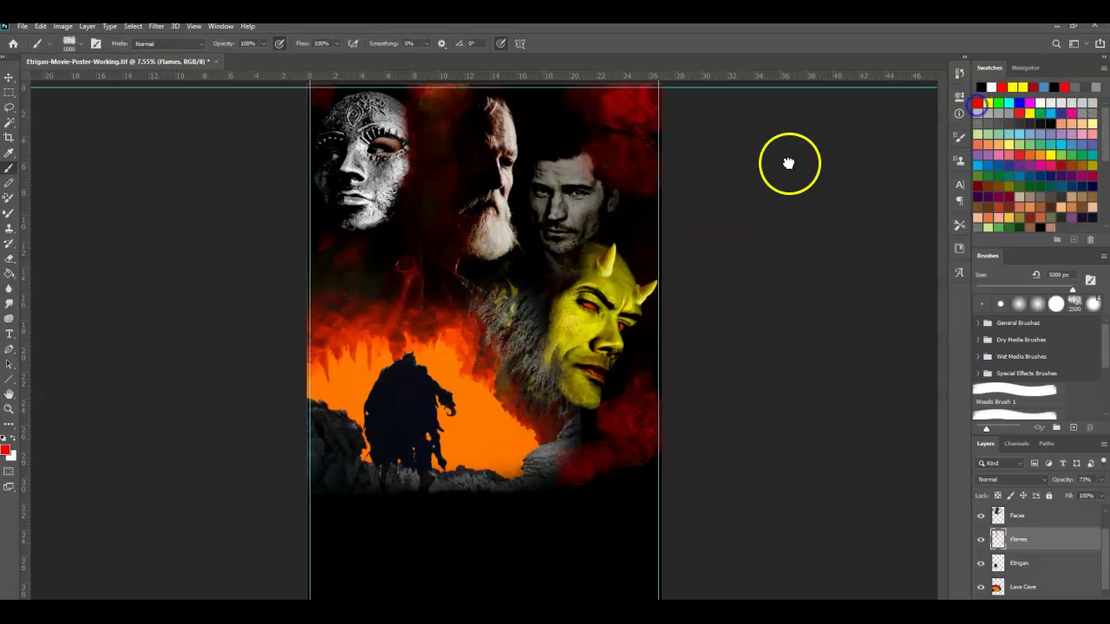
Paint red smoke on the Flames layer between the mask and the bearded man, behind the dark-haired man and along the poster's right edge.
left_click(437, 137)
left_click(433, 186)
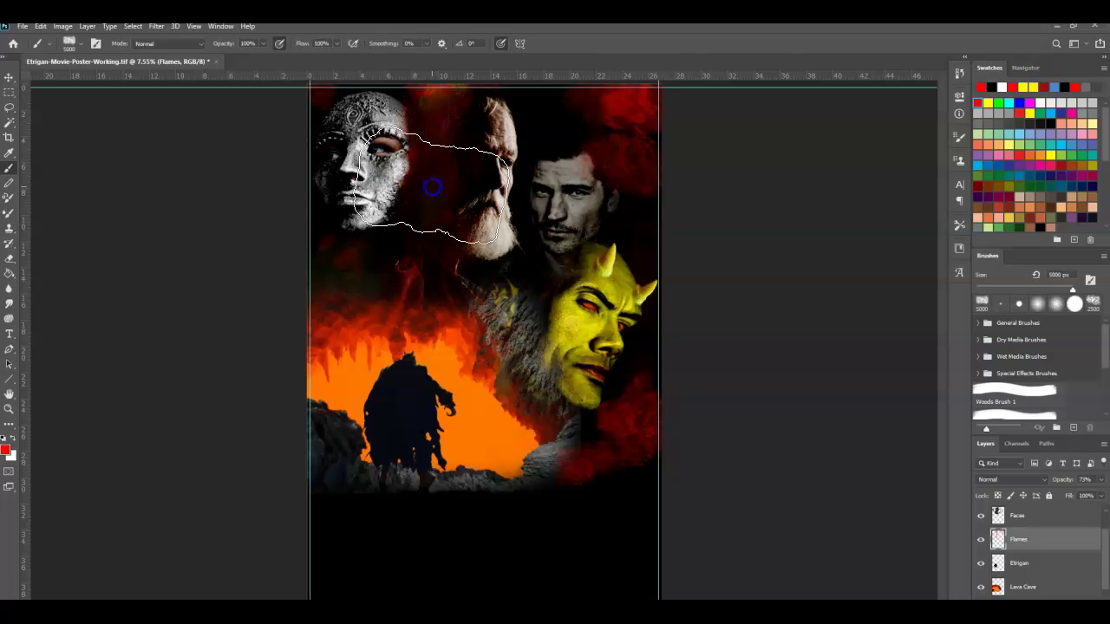
left_click(472, 272)
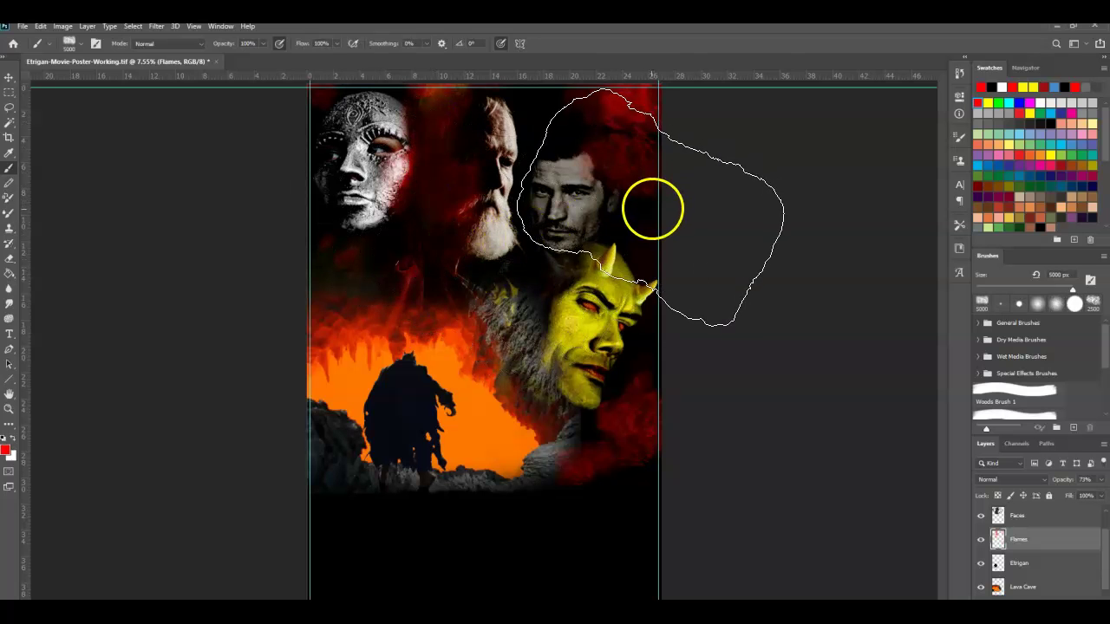
left_click(428, 251)
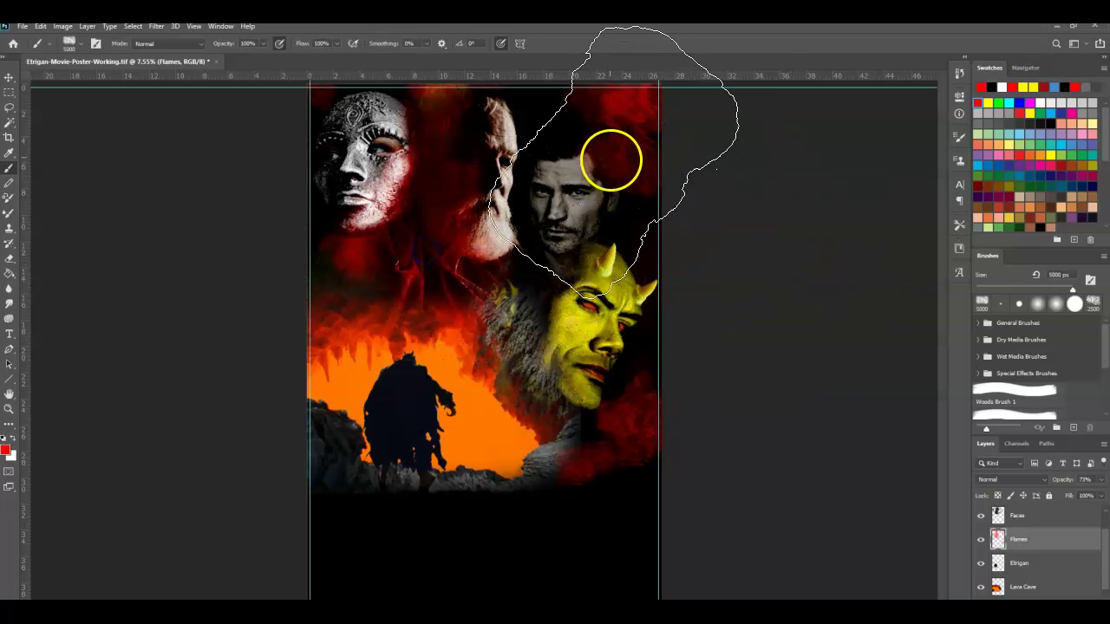
left_click(604, 154)
left_click(989, 302)
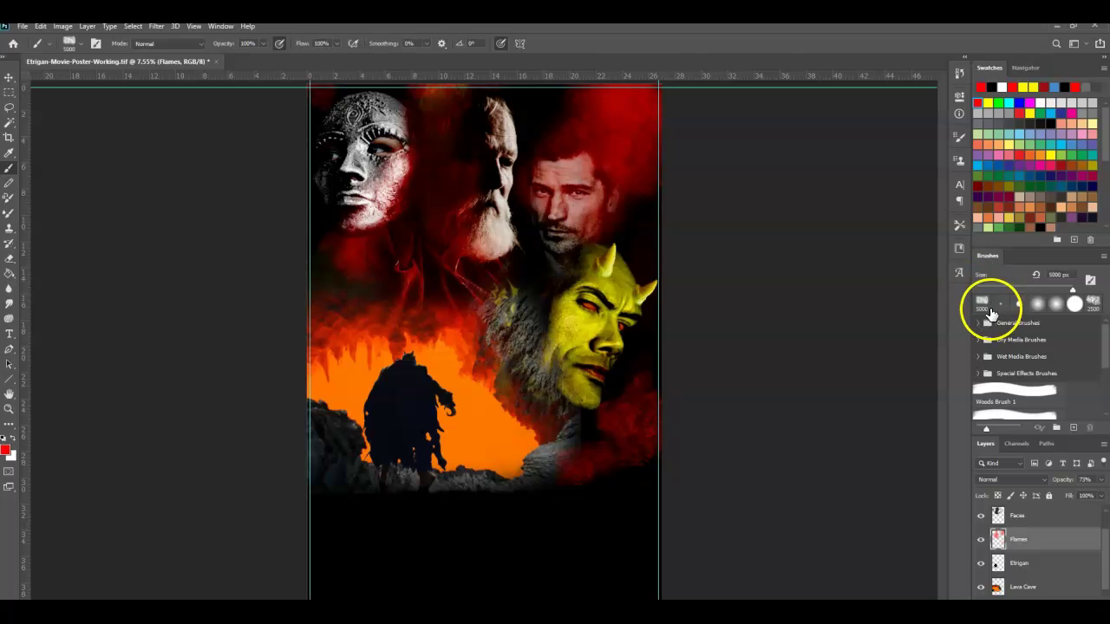
left_click(652, 397)
left_click(600, 428)
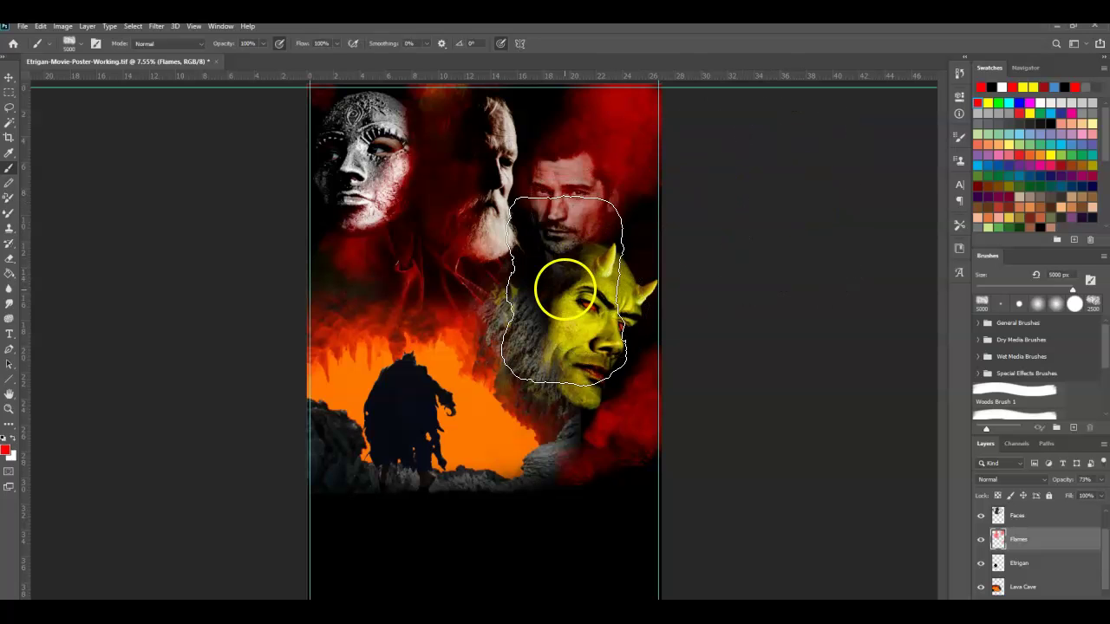
mouse_move(434, 84)
left_mouse_down()
mouse_move(495, 87)
mouse_move(743, 144)
mouse_move(681, 234)
mouse_move(1068, 367)
mouse_move(424, 379)
mouse_move(300, 299)
mouse_move(978, 379)
mouse_move(181, 67)
mouse_move(72, 59)
left_mouse_up()
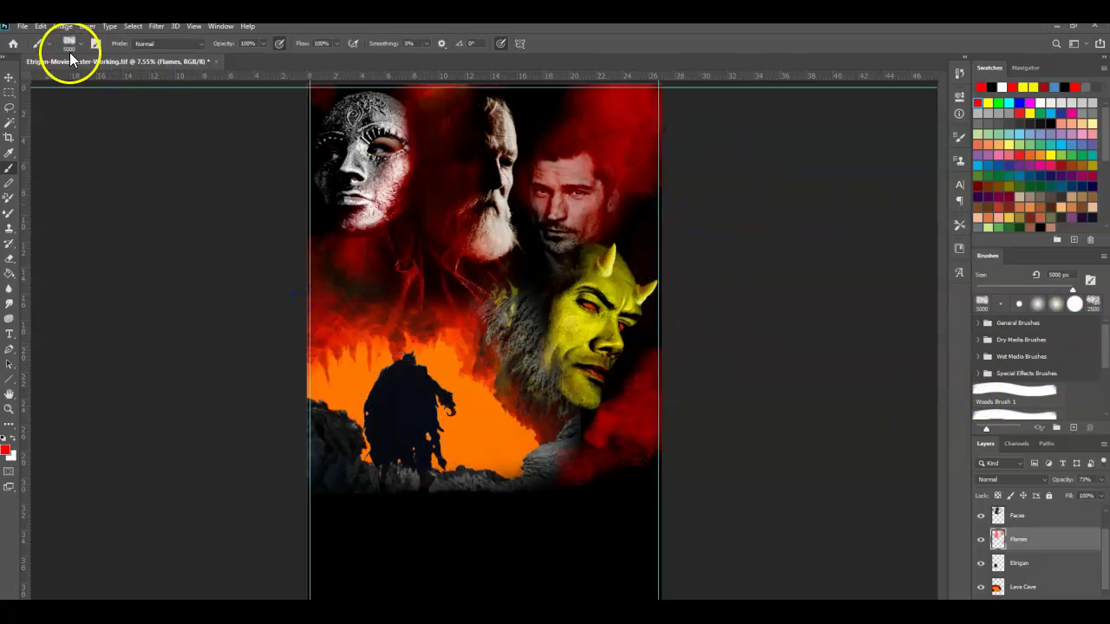
Paint red and yellow flames along both side edges of the poster with Krist's Explosion Set1 cool1 brush at 3937 px.
left_click(80, 45)
left_click(87, 251)
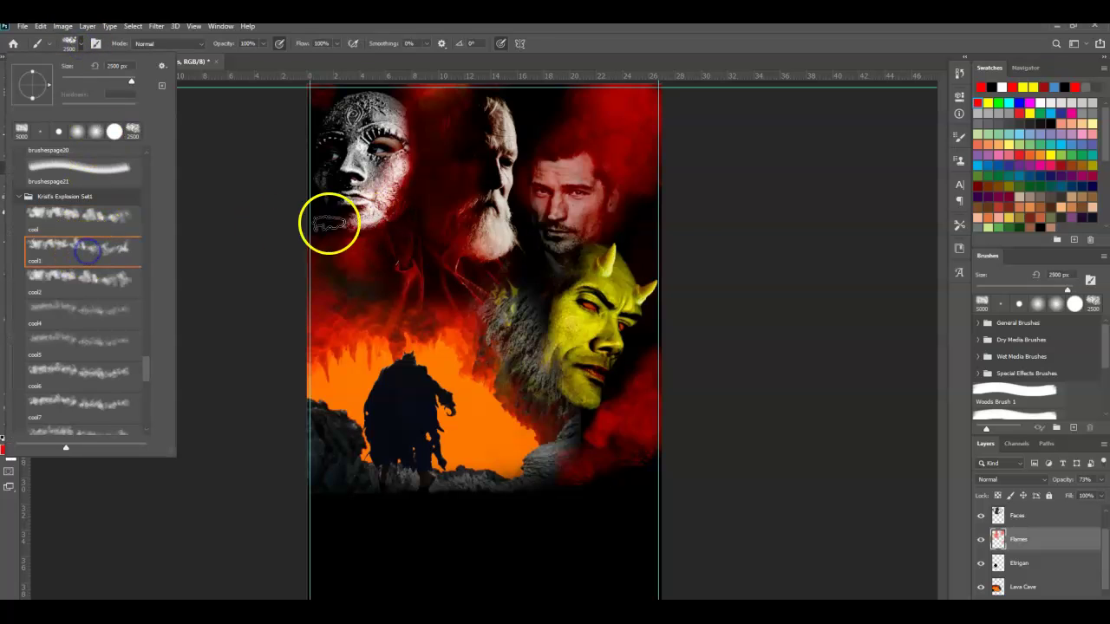
left_click_drag(132, 80, 133, 81)
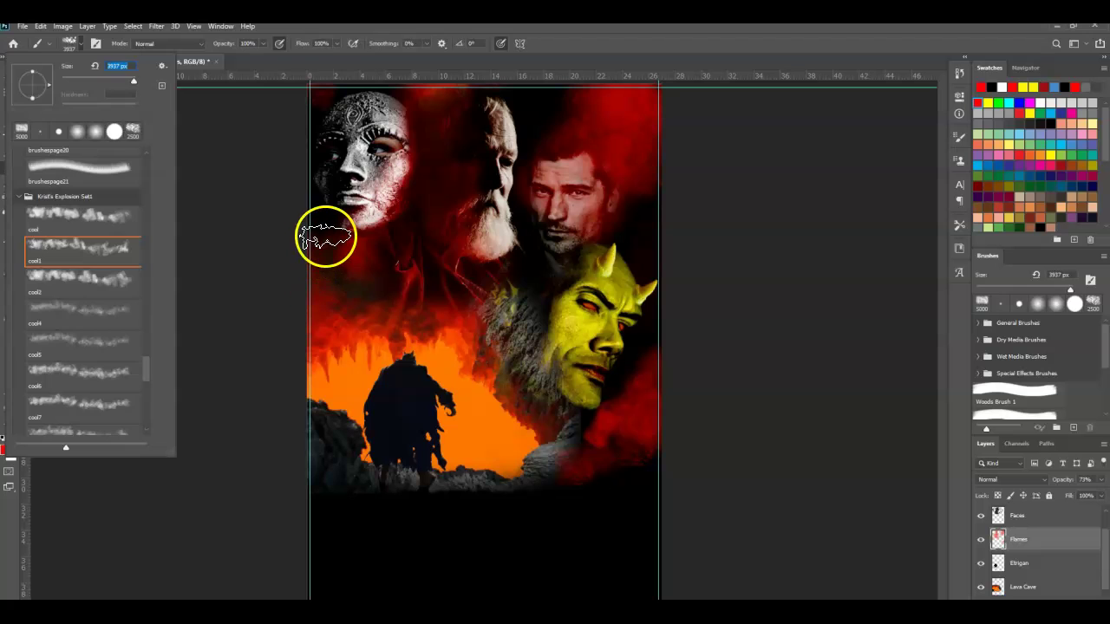
left_click(327, 229)
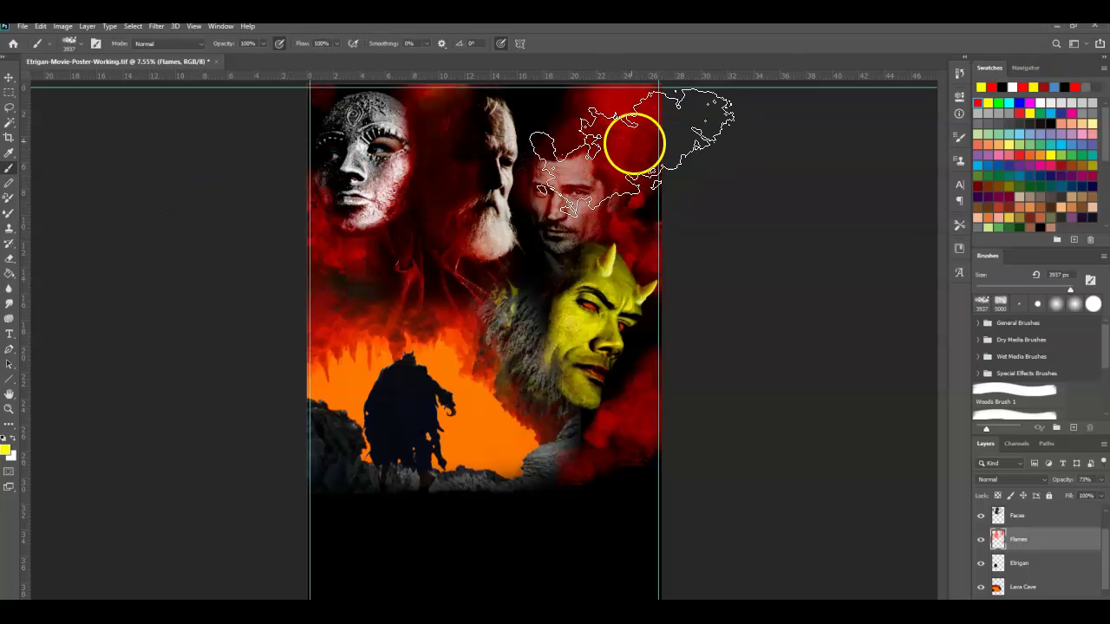
mouse_move(298, 271)
left_mouse_down()
mouse_move(271, 251)
mouse_move(323, 312)
mouse_move(567, 258)
mouse_move(630, 114)
mouse_move(654, 117)
mouse_move(668, 128)
mouse_move(650, 163)
mouse_move(639, 157)
mouse_move(885, 218)
mouse_move(853, 218)
mouse_move(733, 389)
mouse_move(681, 393)
mouse_move(658, 405)
mouse_move(657, 425)
mouse_move(644, 412)
mouse_move(1030, 362)
mouse_move(866, 385)
mouse_move(854, 376)
mouse_move(905, 350)
mouse_move(820, 287)
mouse_move(809, 292)
mouse_move(806, 208)
mouse_move(784, 210)
mouse_move(699, 155)
mouse_move(163, 72)
mouse_move(27, 87)
left_mouse_up()
Activate the Move tool and set the Flames layer's opacity to 67%.
left_click(9, 78)
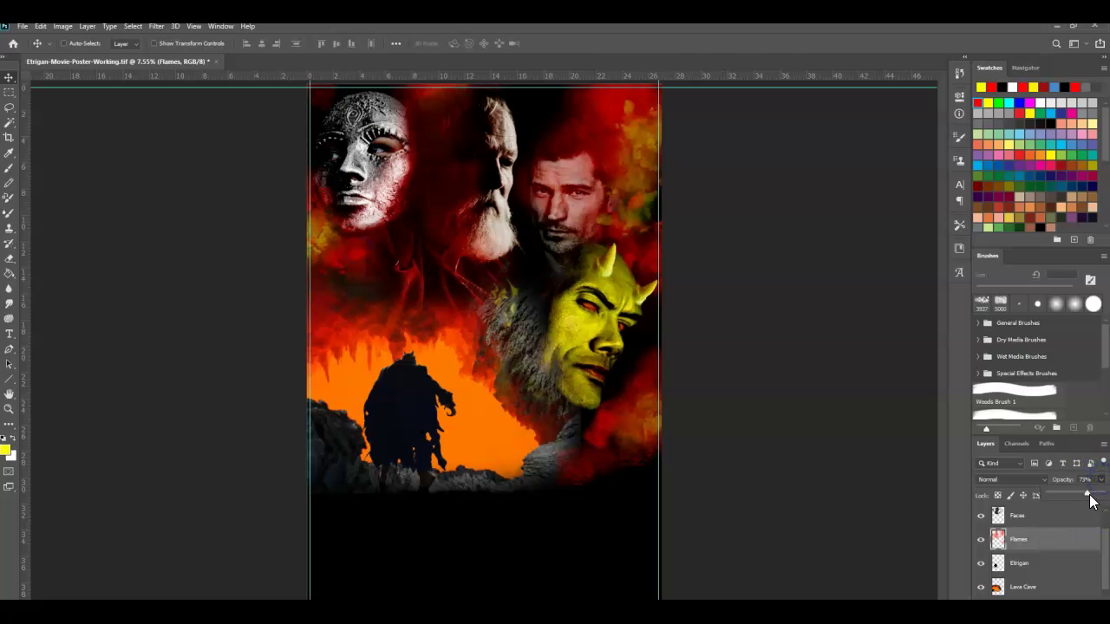
left_click_drag(1096, 495, 1086, 495)
left_click_drag(1108, 555, 1103, 532)
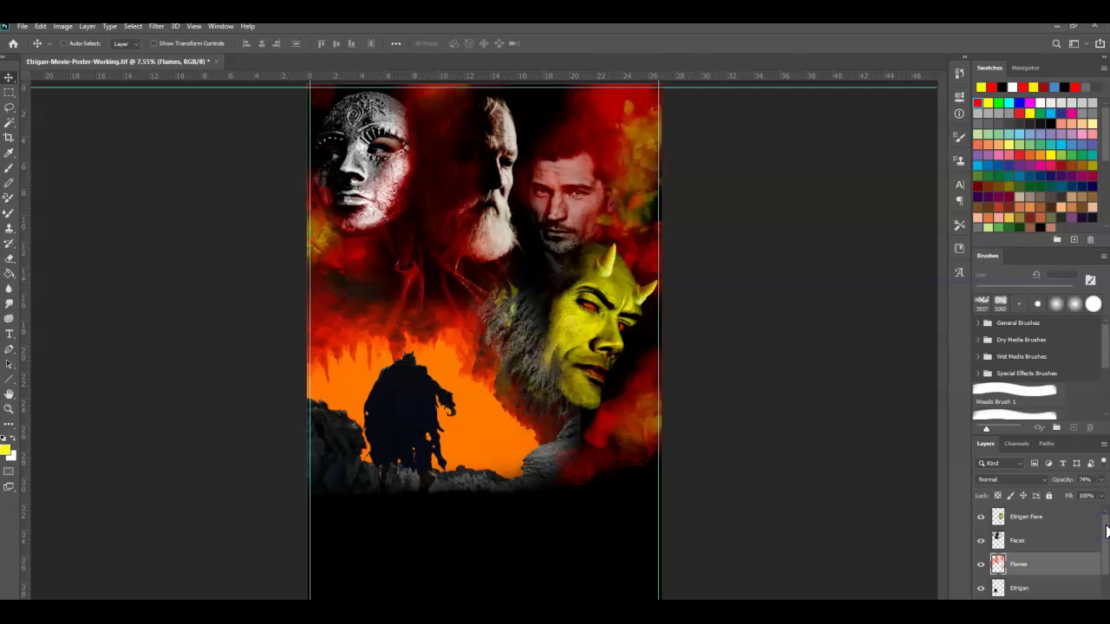
left_click(1032, 541)
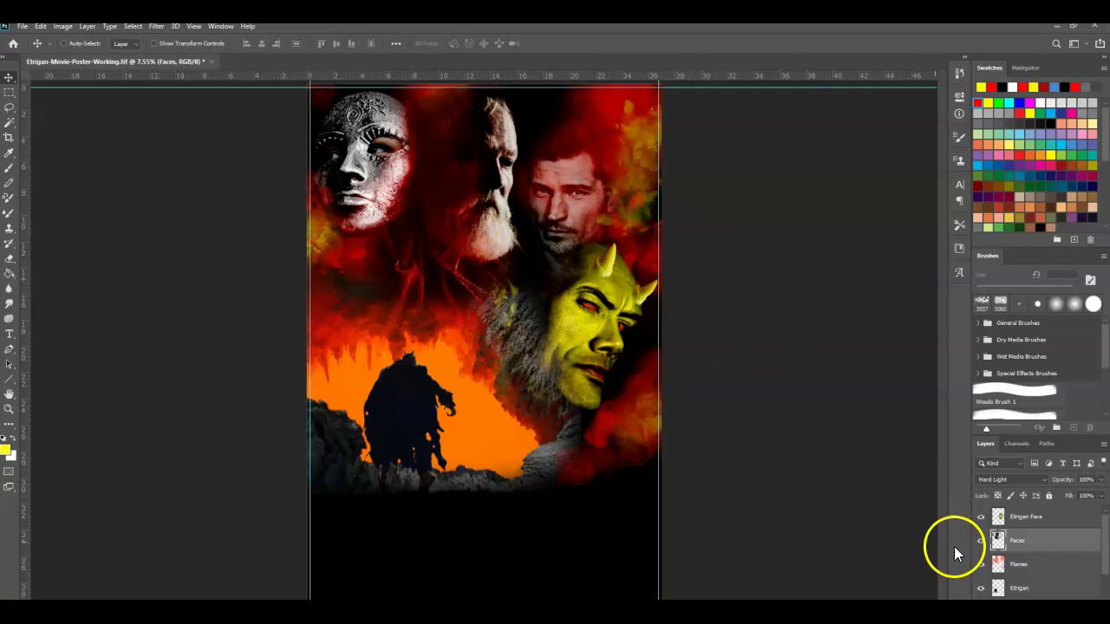
left_click(1033, 572)
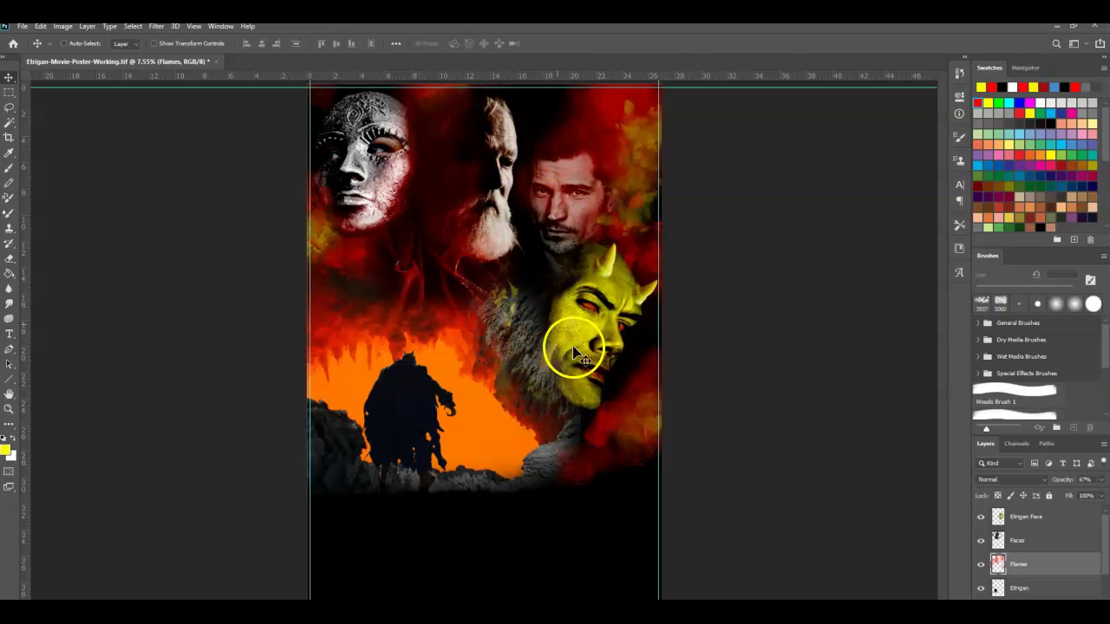
Try merging the Etrigan Face layer down into the Faces layer.
left_click(1047, 520)
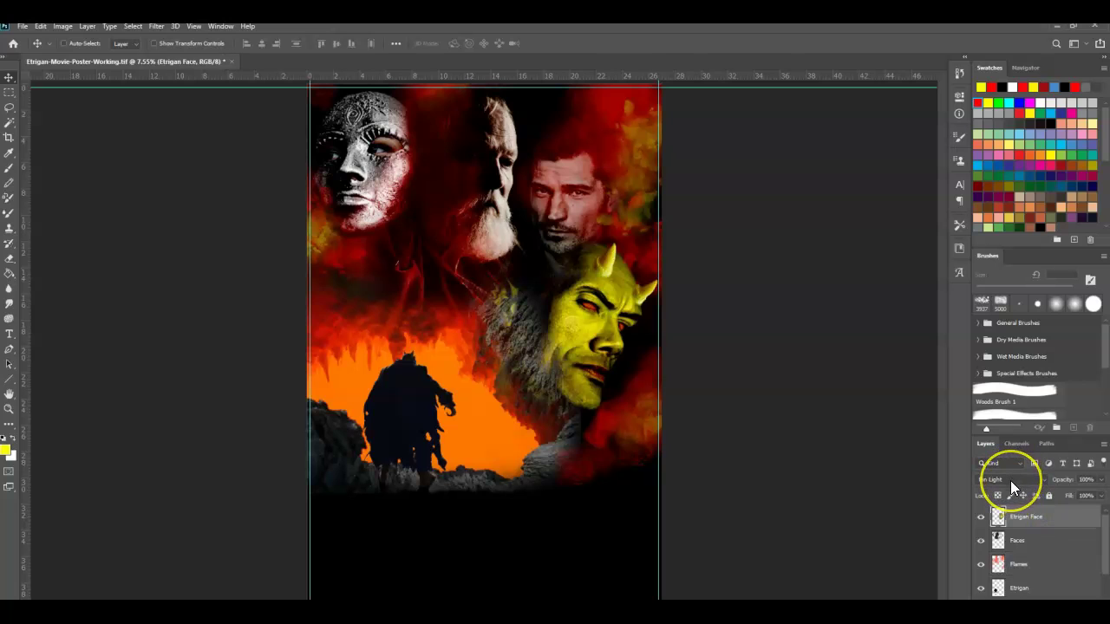
left_click(1044, 543)
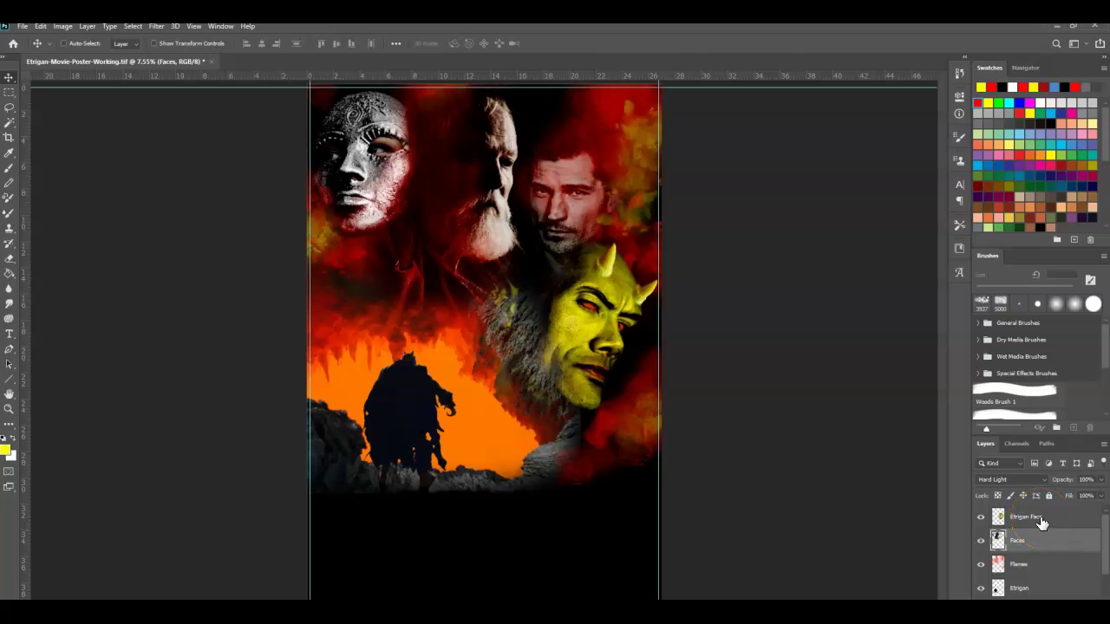
left_click(1040, 521)
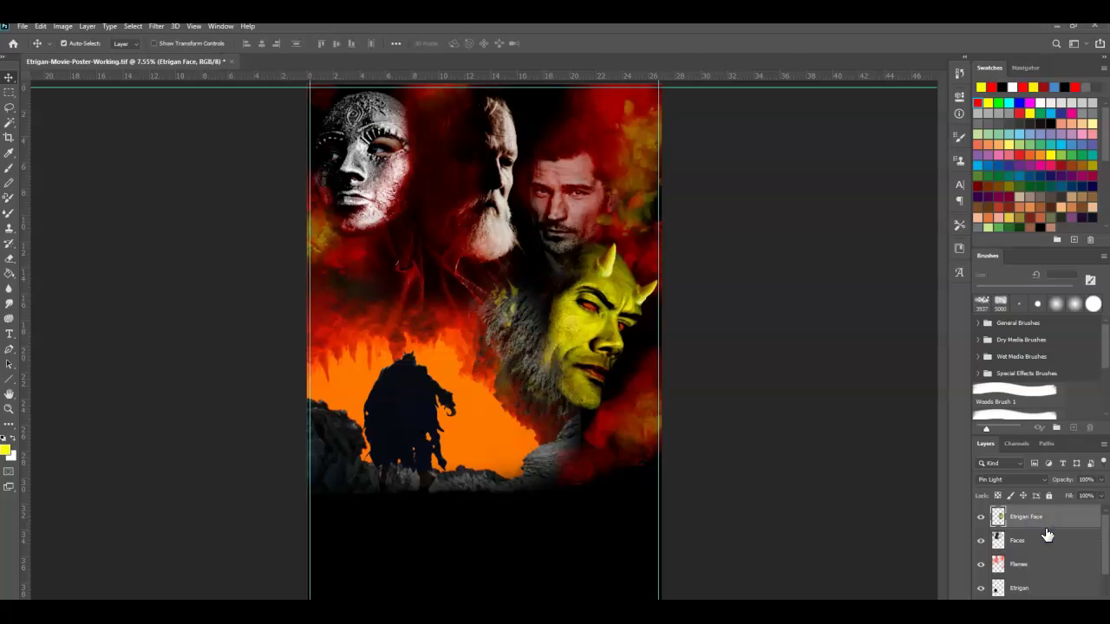
key("Delete")
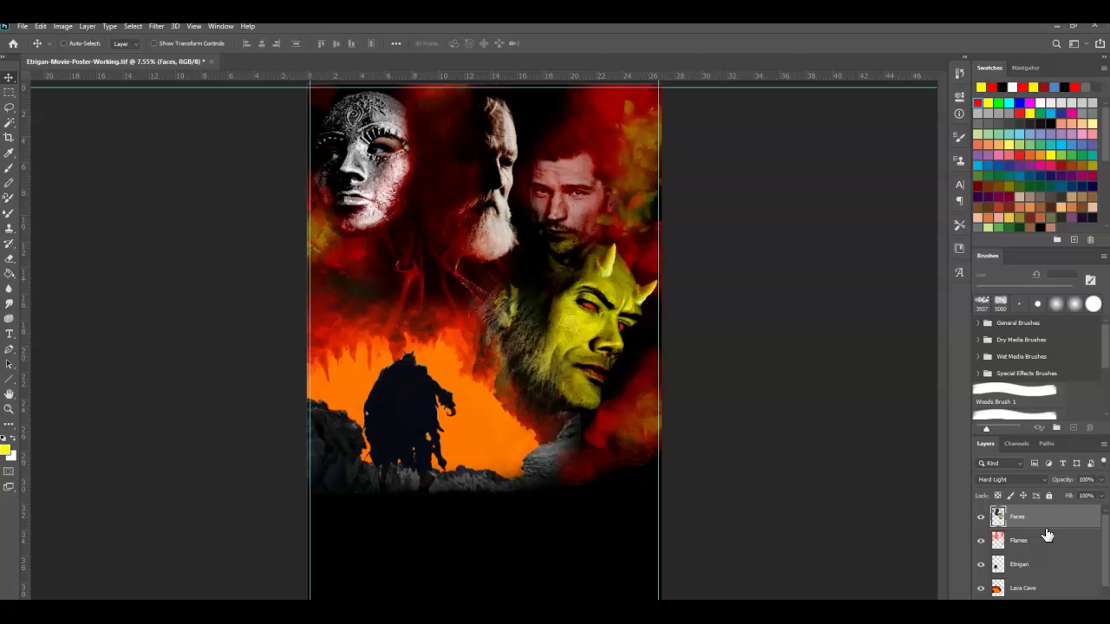
Undo the merge by returning to the Master Opacity Change state in the history.
left_click(959, 76)
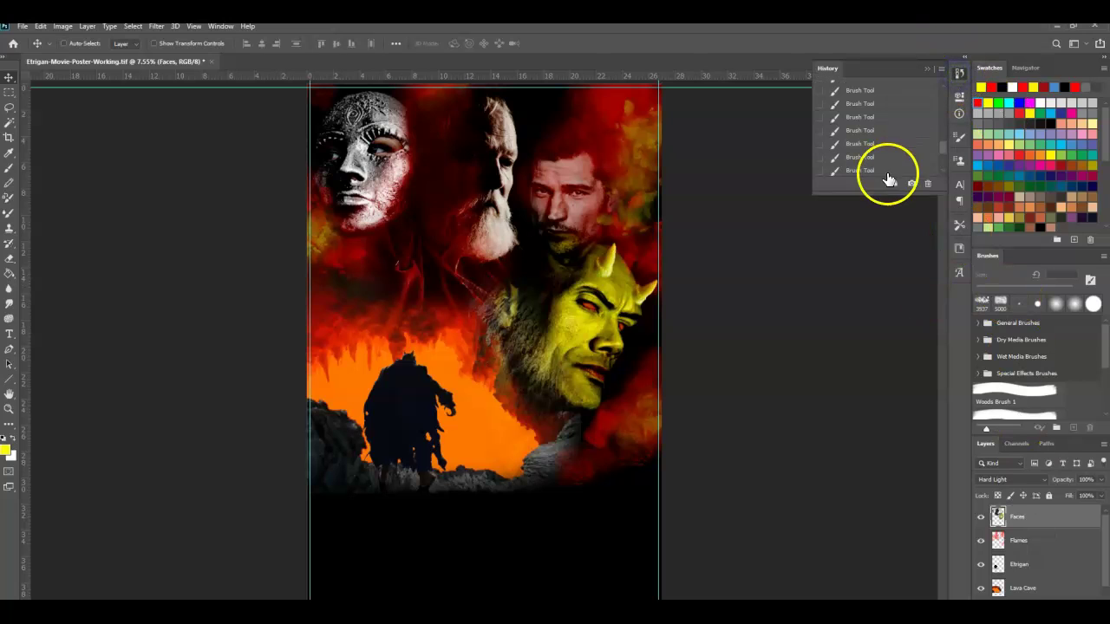
left_click_drag(943, 149, 943, 166)
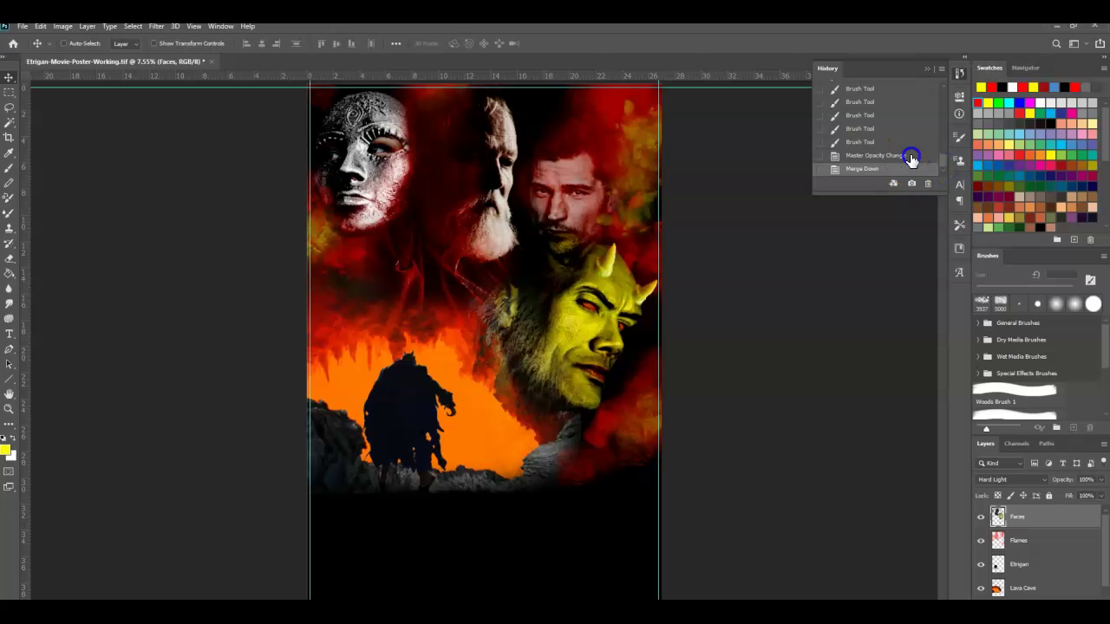
left_click(911, 159)
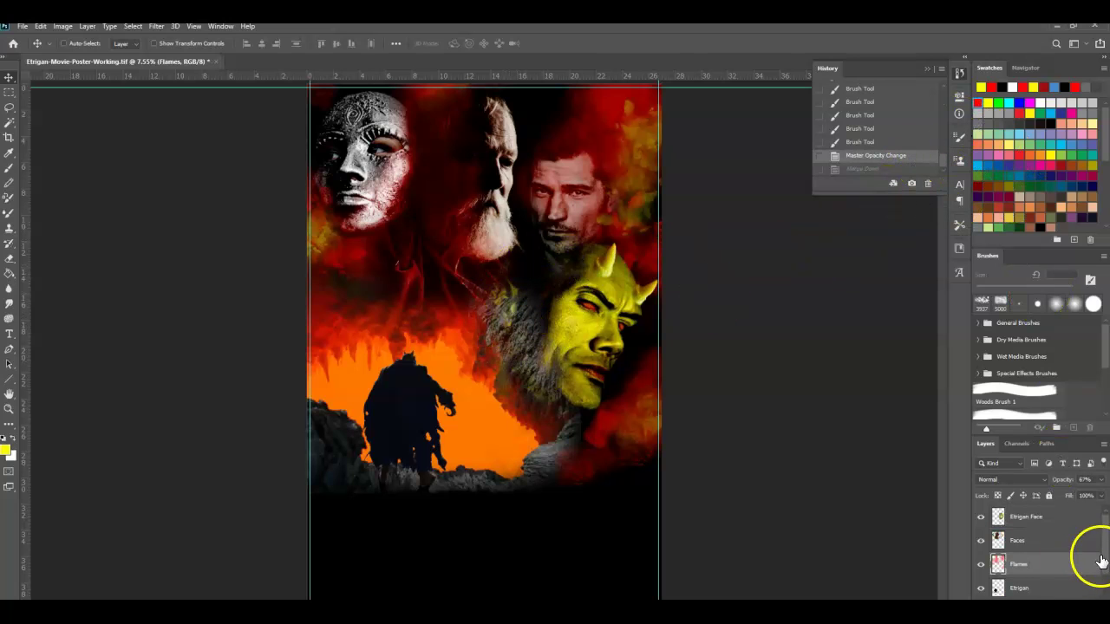
Merge all visible layers of the poster into one.
scroll(1100, 561, "down", 2)
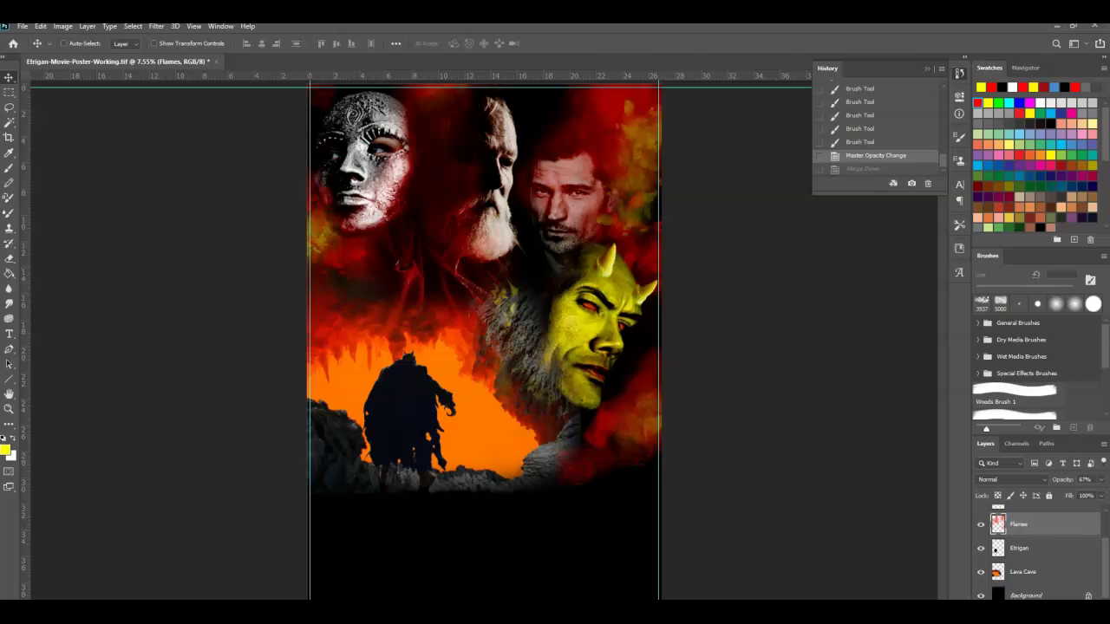
mouse_move(404, 280)
left_mouse_down()
mouse_move(421, 151)
mouse_move(528, 159)
mouse_move(535, 181)
mouse_move(515, 222)
mouse_move(532, 237)
mouse_move(568, 232)
mouse_move(611, 248)
left_mouse_up()
left_click(1030, 530)
left_click(1091, 564)
scroll(1106, 536, "up", 2)
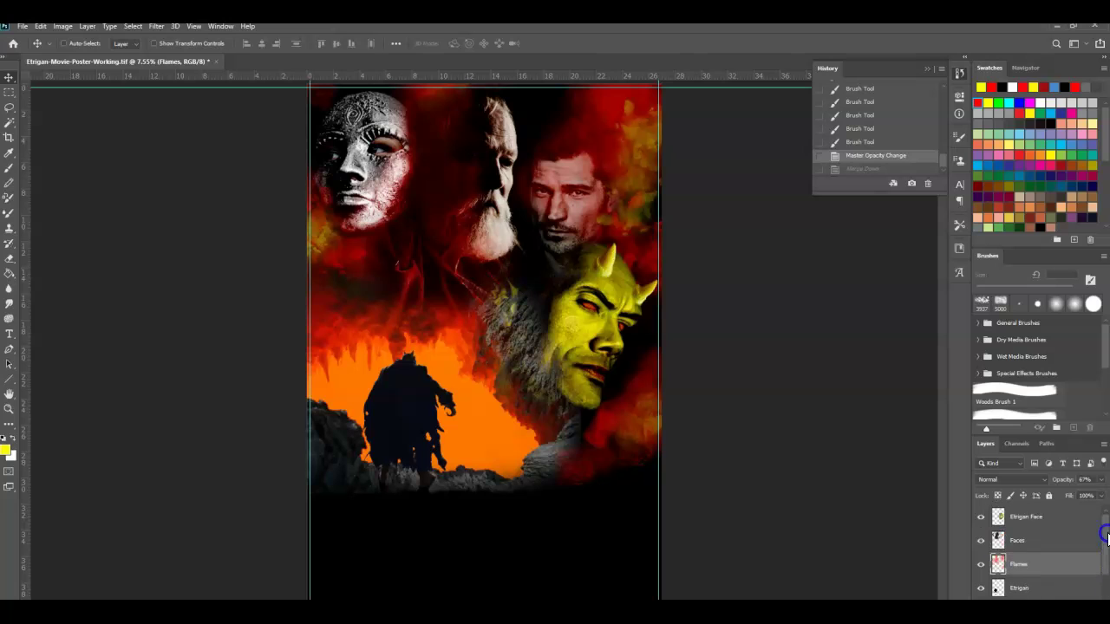
left_click(86, 26)
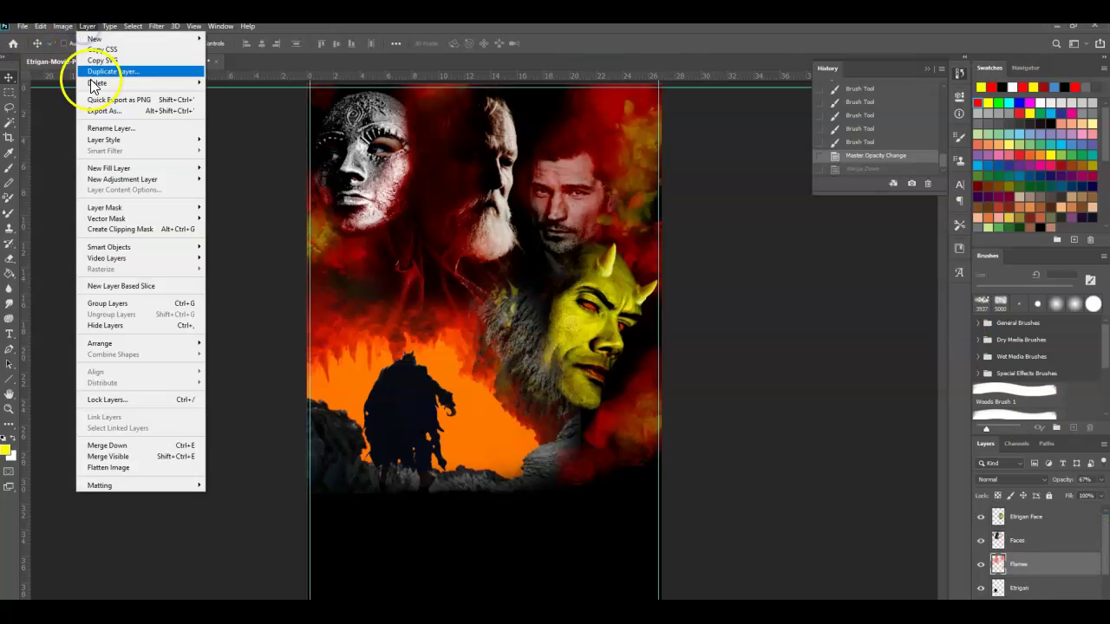
left_click(123, 458)
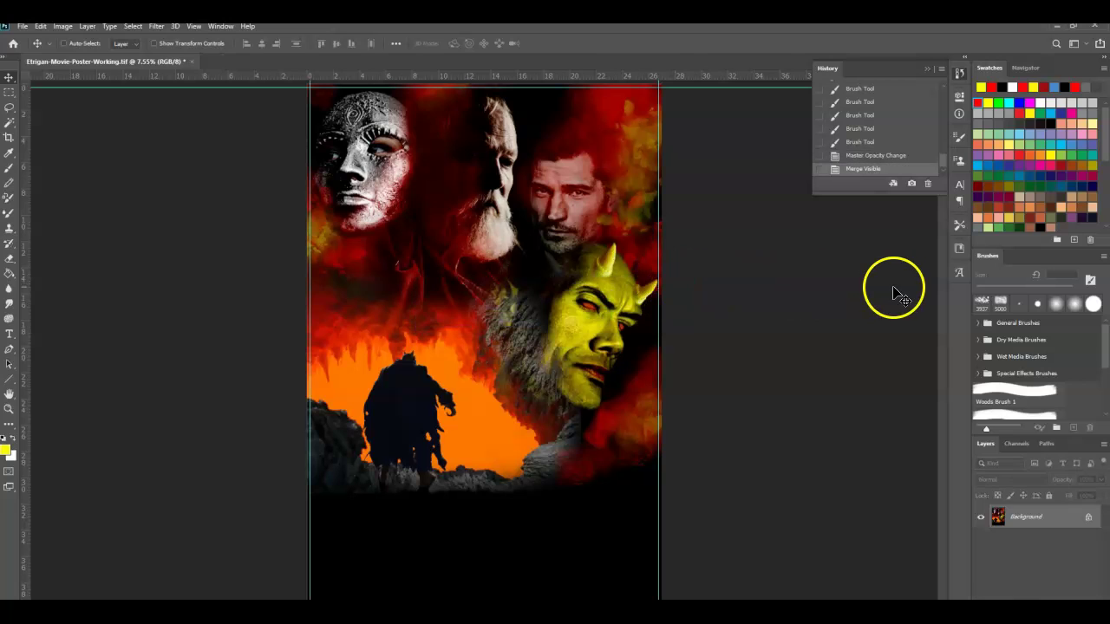
Convert the merged Background into an unlocked layer and open its Layer Style blending options.
left_click(1087, 521)
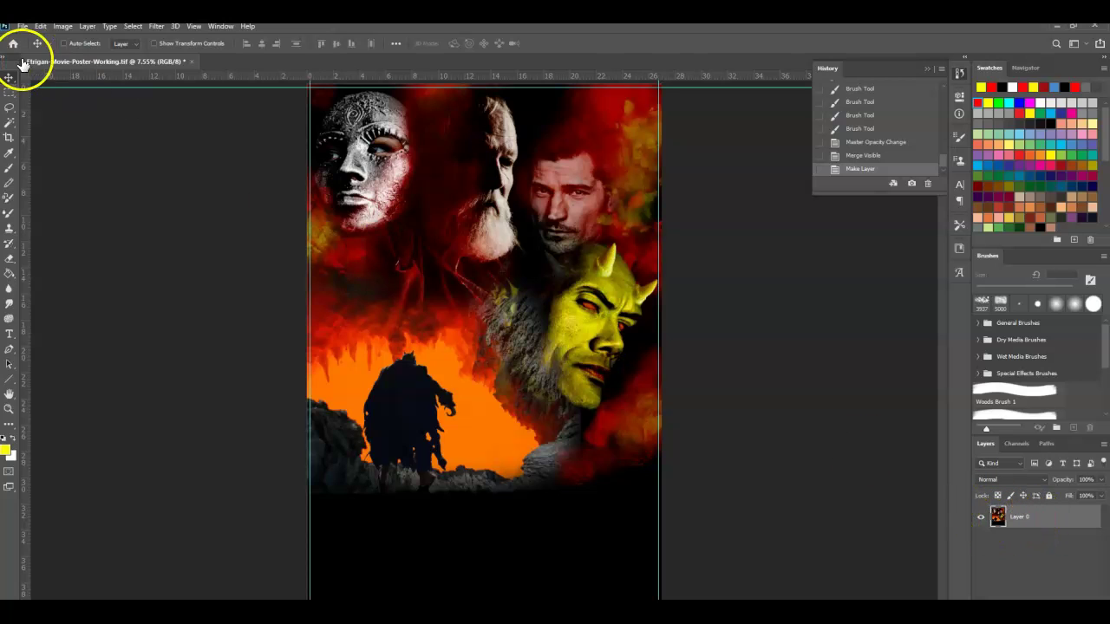
double_click(1044, 518)
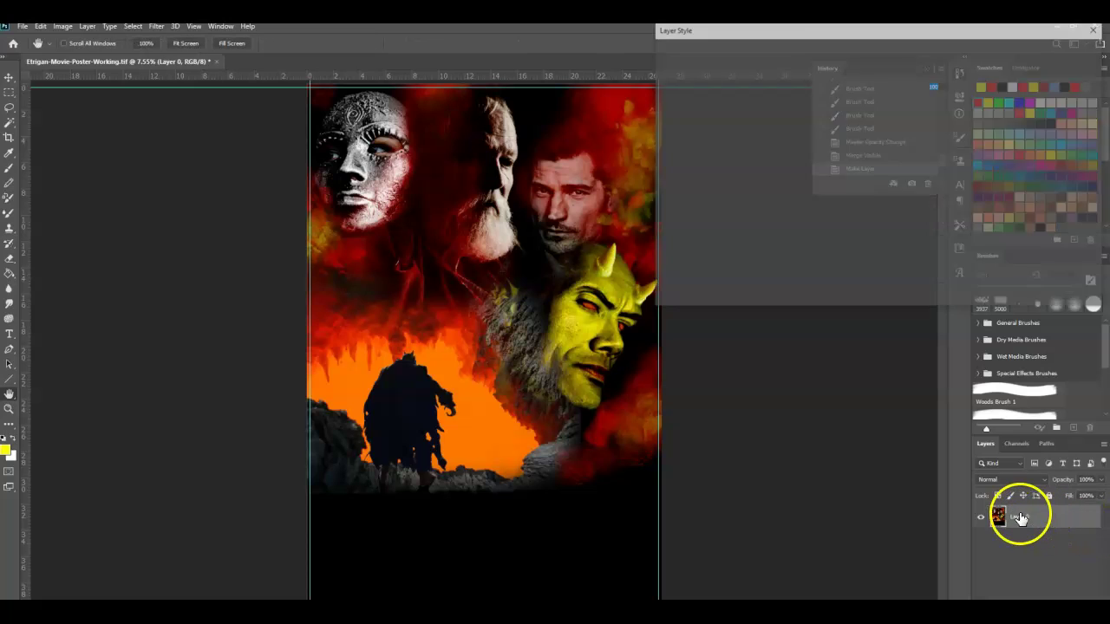
left_click_drag(963, 34, 860, 91)
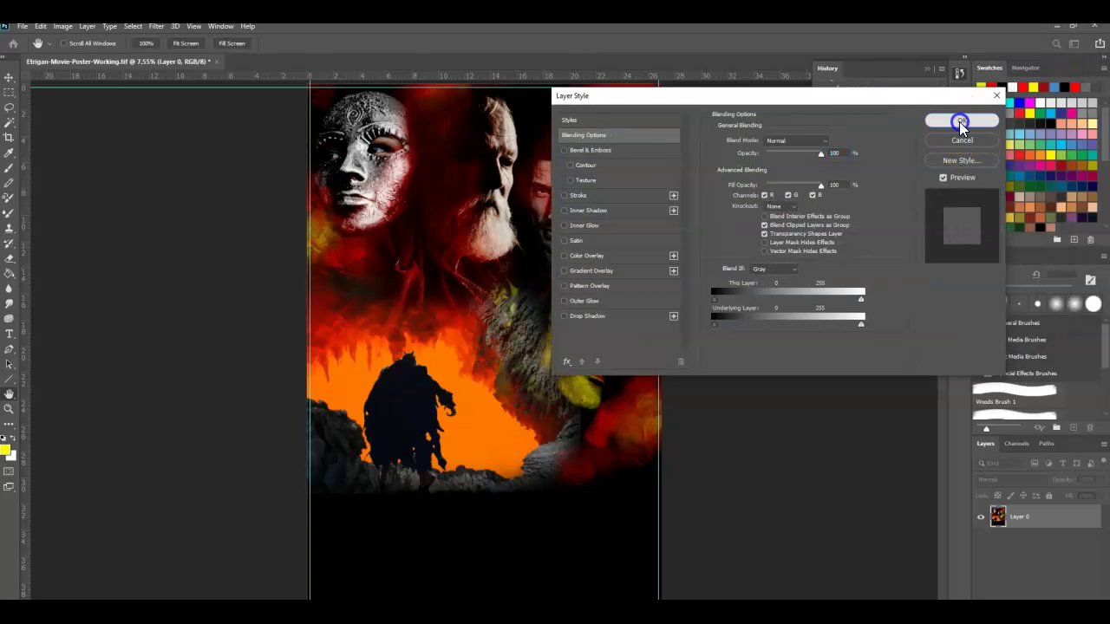
Accept the layer's blending options and rename the layer to Poster Artwork.
left_click(959, 121)
double_click(1019, 519)
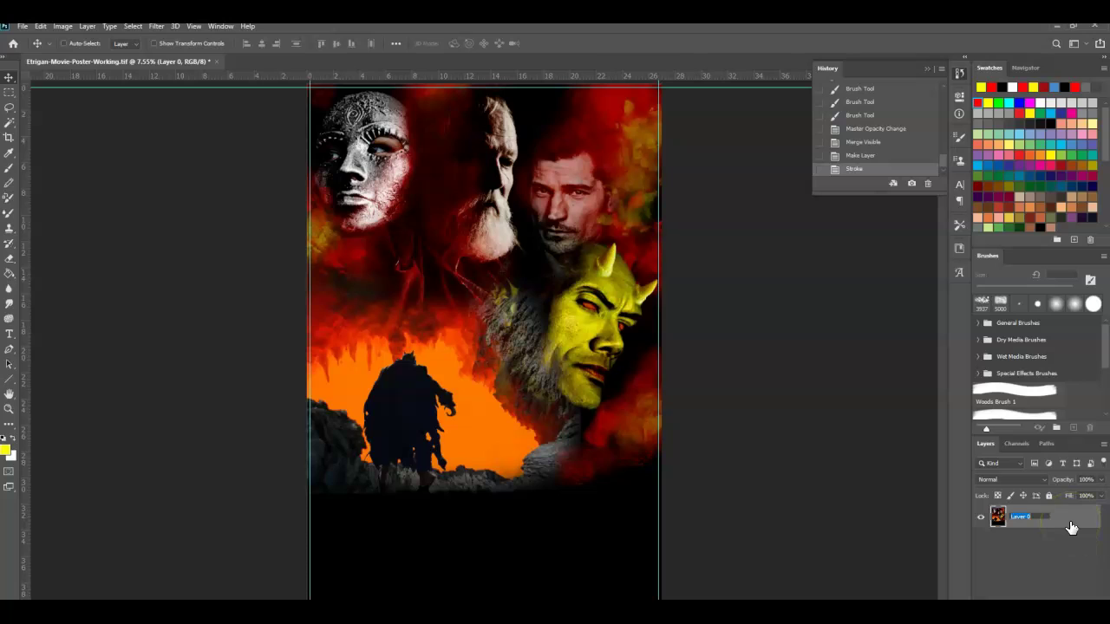
type("A")
type("P")
left_click(1021, 517)
left_click(1084, 520)
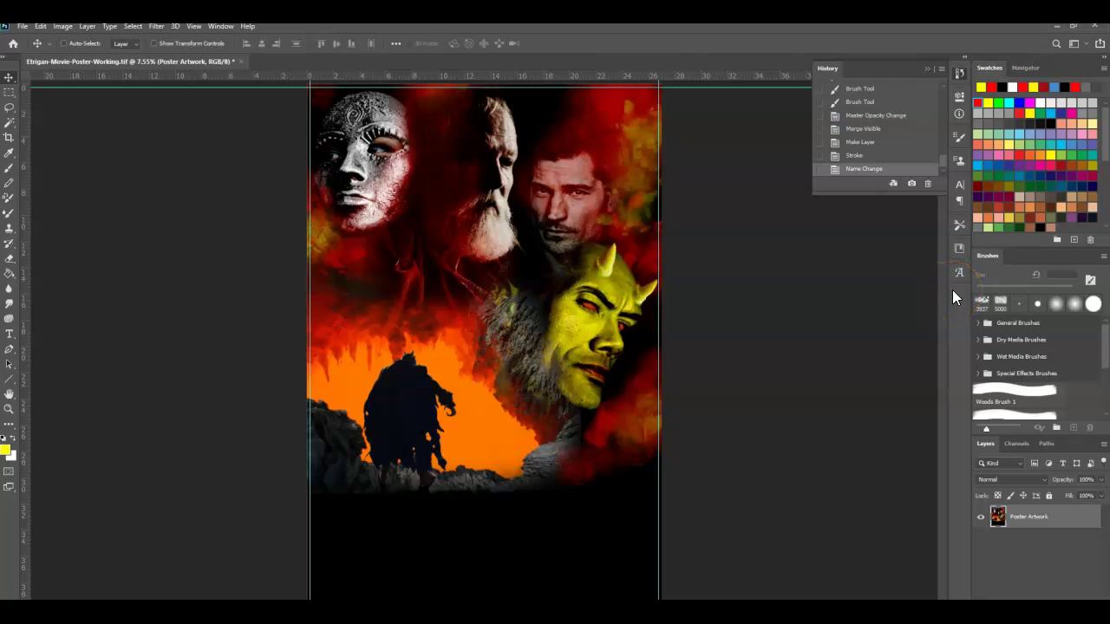
Collapse the history and load the Artistic filter Paint Daubs from the Filter Gallery for the Poster Artwork layer.
left_click_drag(958, 274, 948, 179)
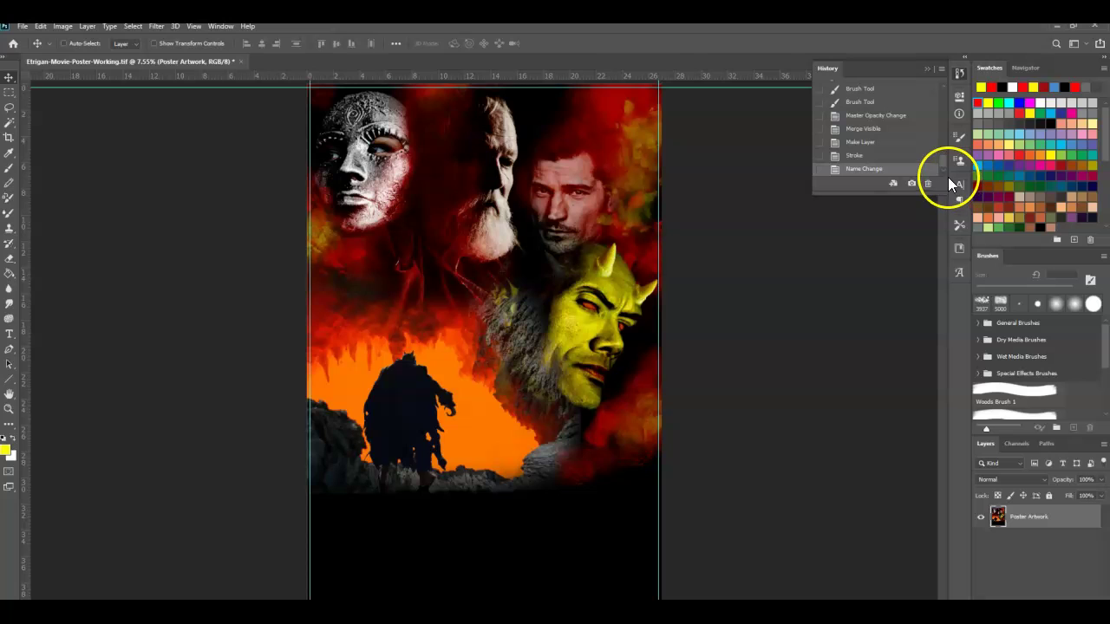
left_click(926, 68)
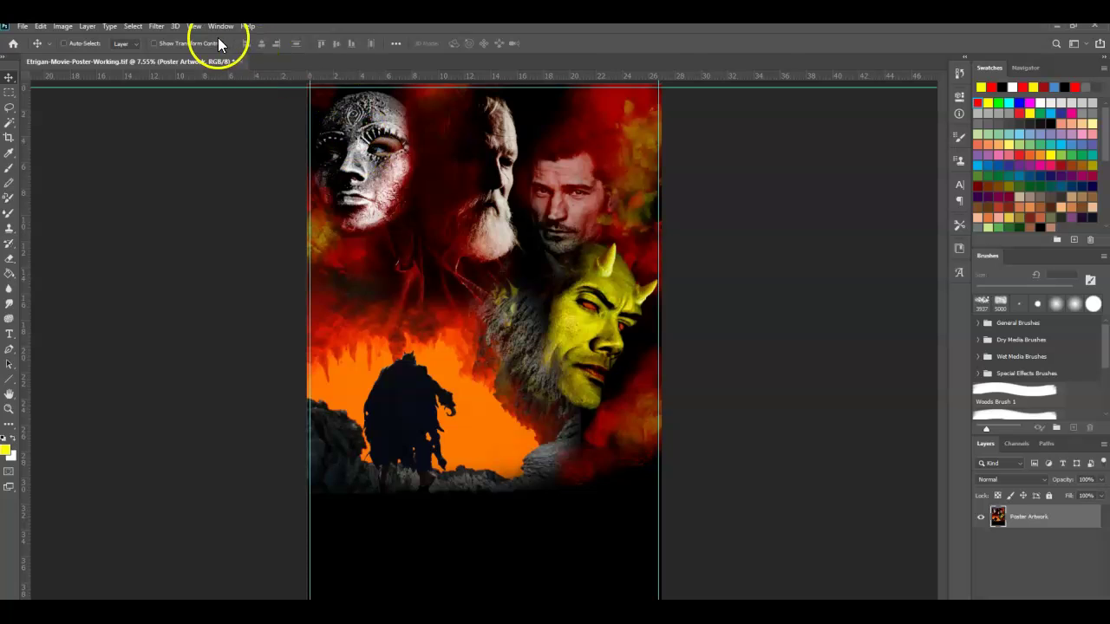
left_click(159, 27)
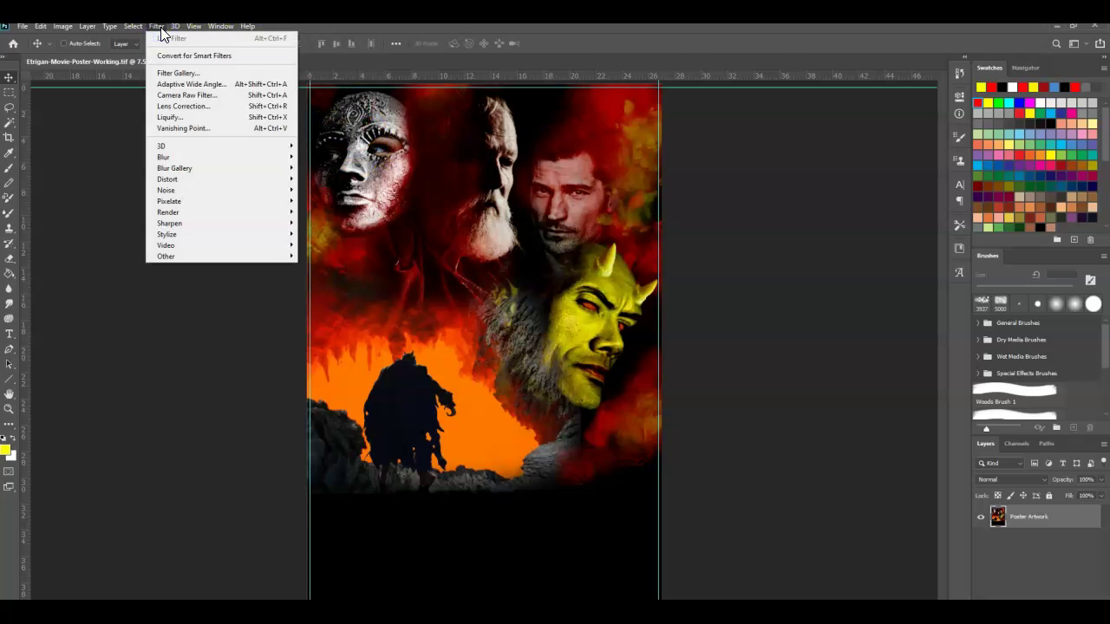
left_click(179, 74)
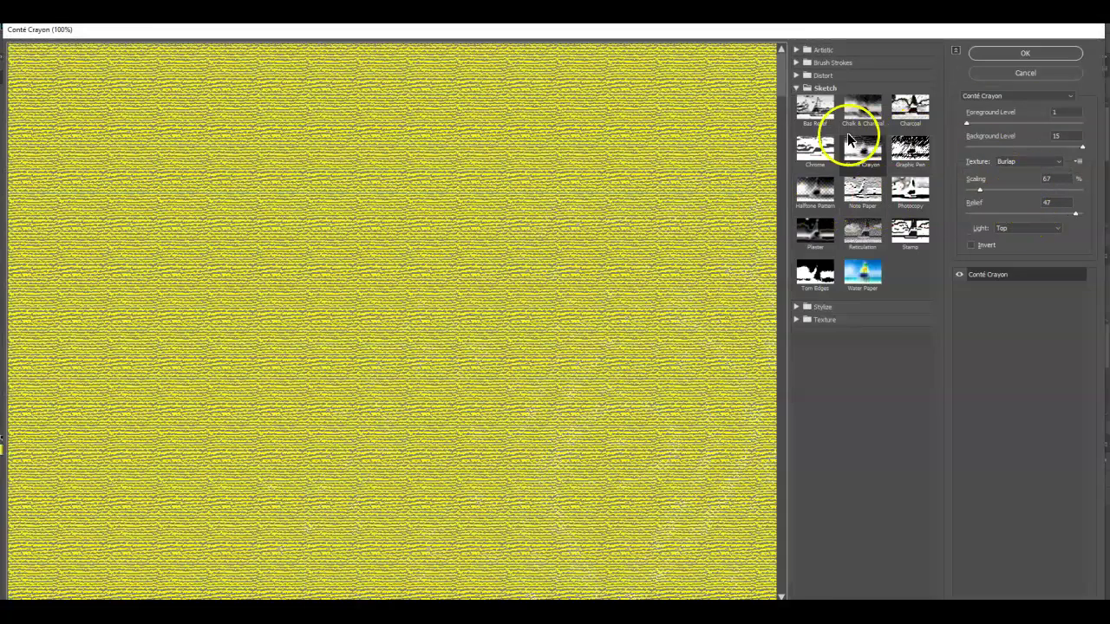
left_click(795, 88)
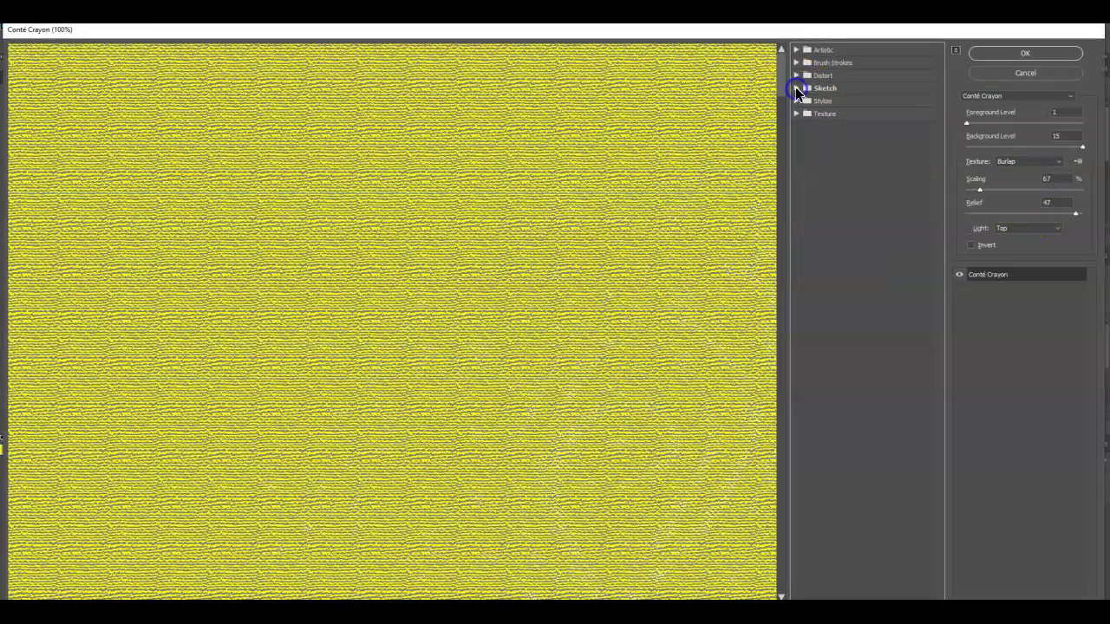
left_click(796, 50)
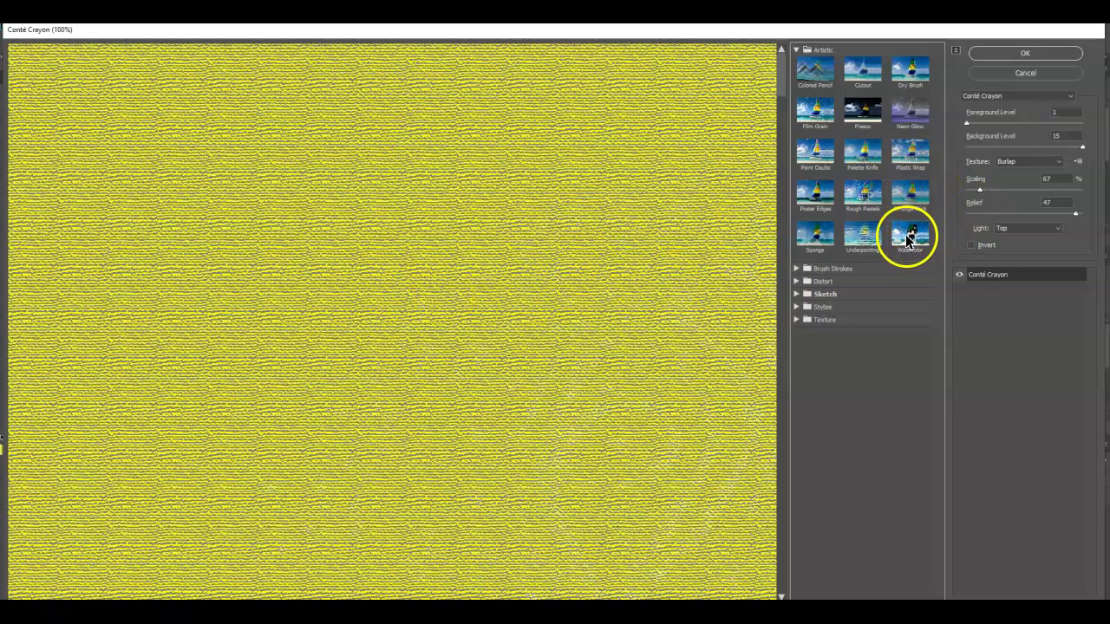
left_click(817, 150)
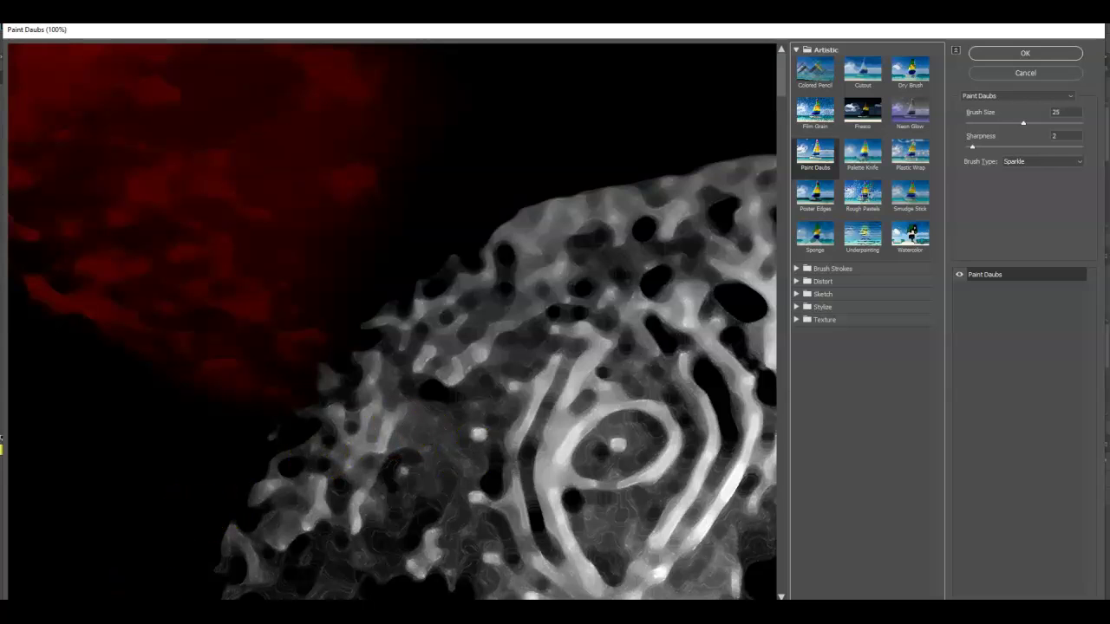
Examine the Paint Daubs preview on the whole poster and close up on the faces.
key("ctrl+0")
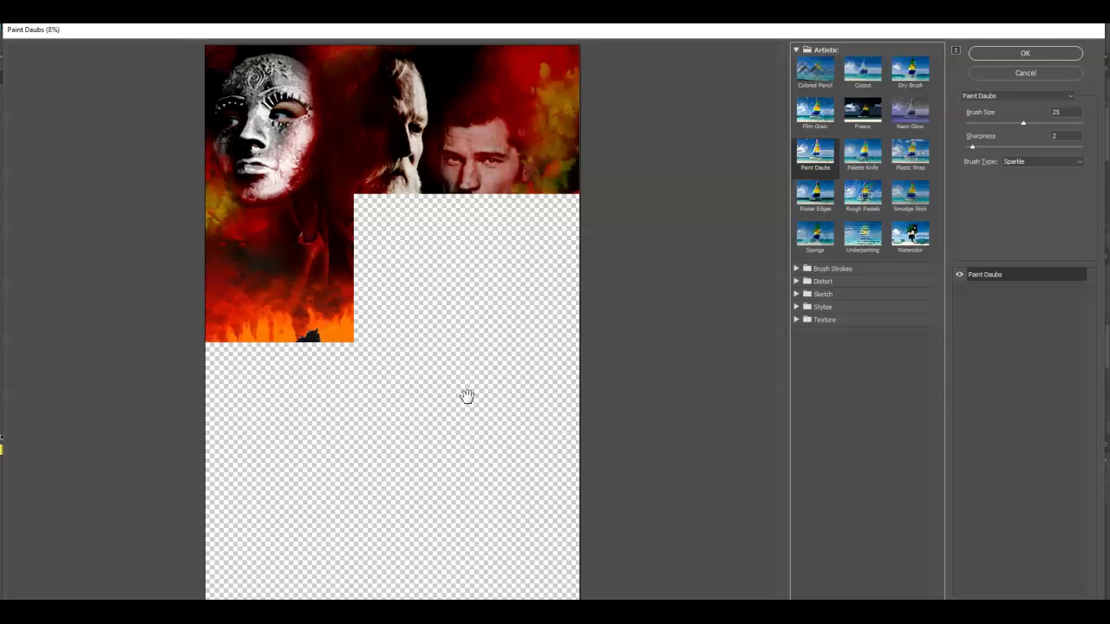
left_click(556, 375)
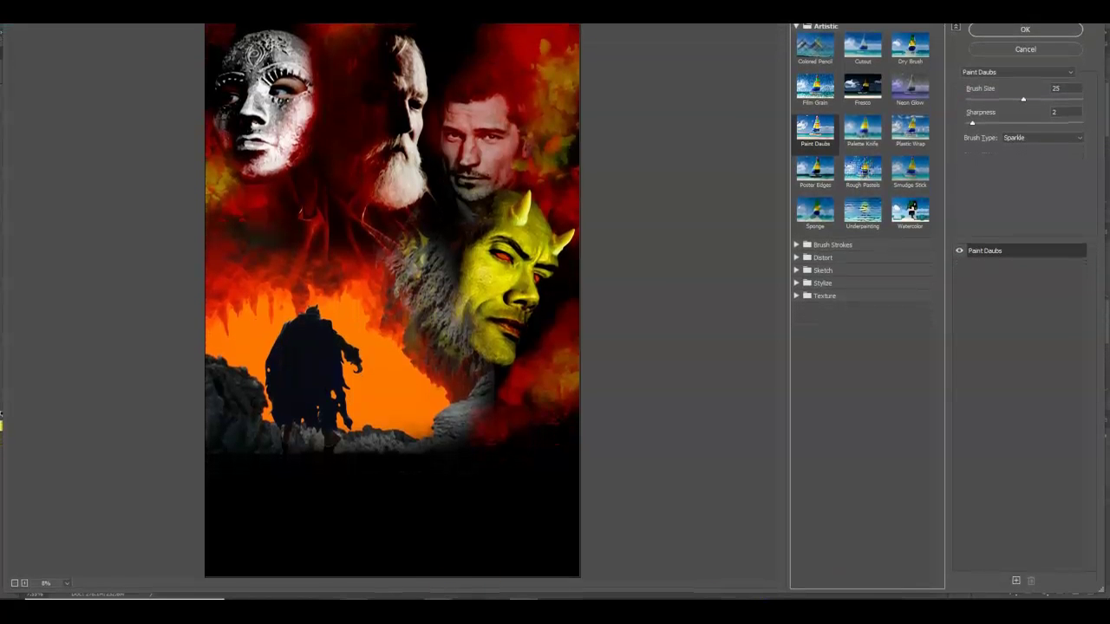
left_click(1015, 29)
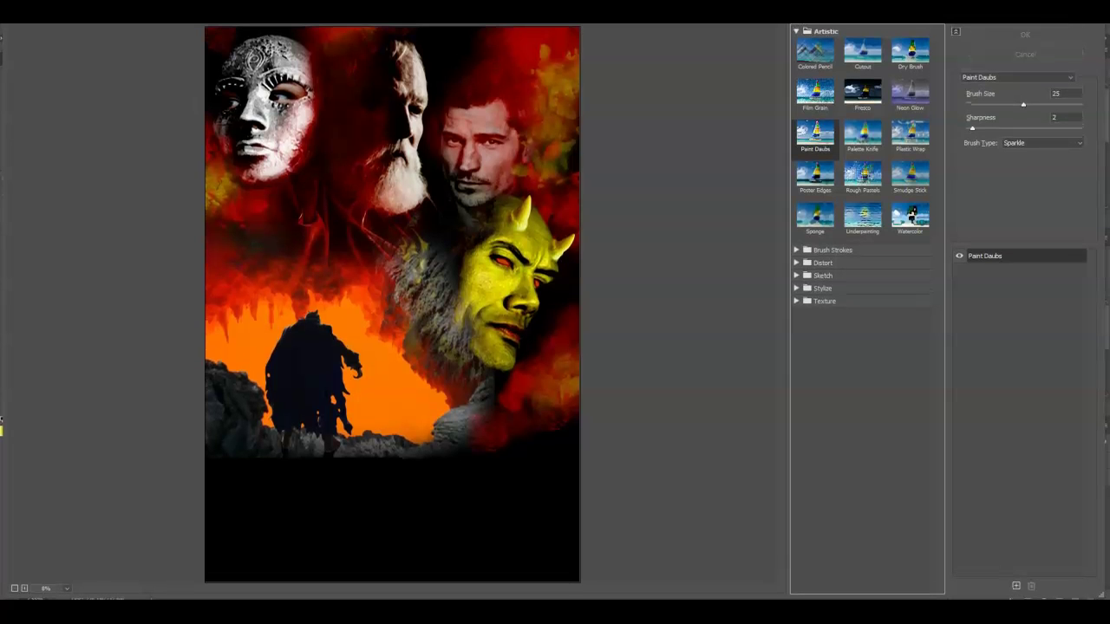
left_click(22, 591)
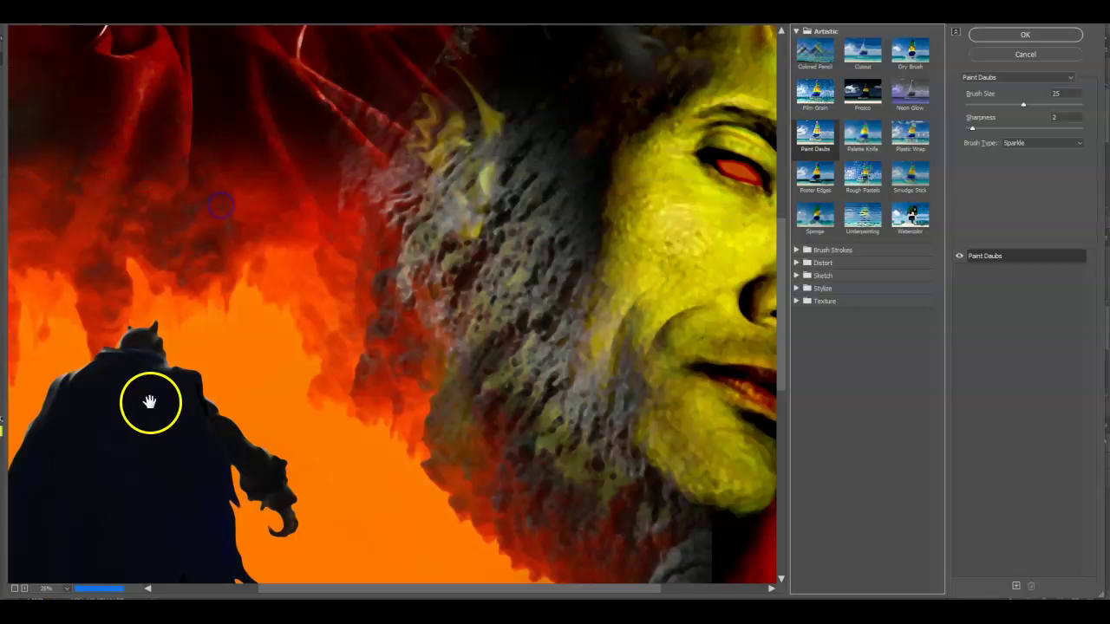
left_click(783, 314)
left_click_drag(783, 313, 782, 152)
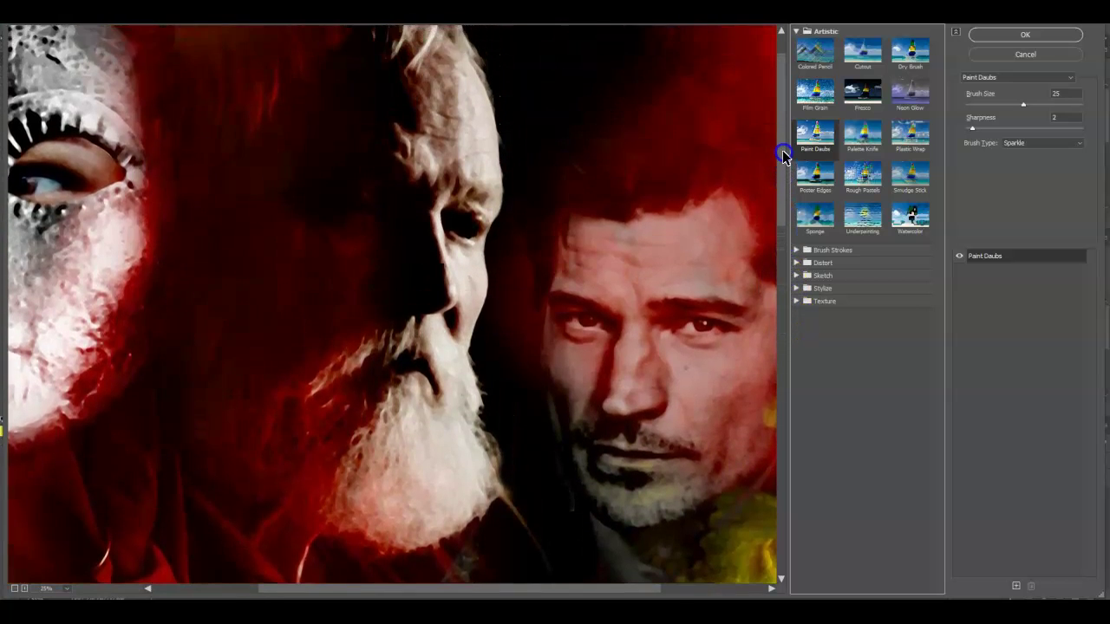
left_click_drag(564, 589, 548, 590)
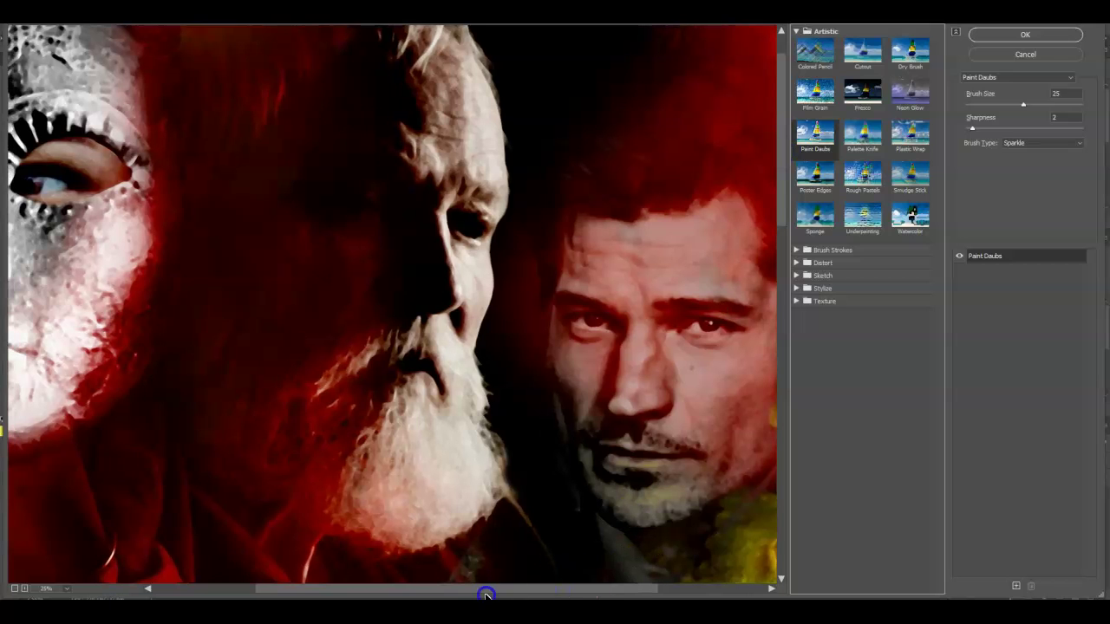
left_click_drag(465, 595, 634, 588)
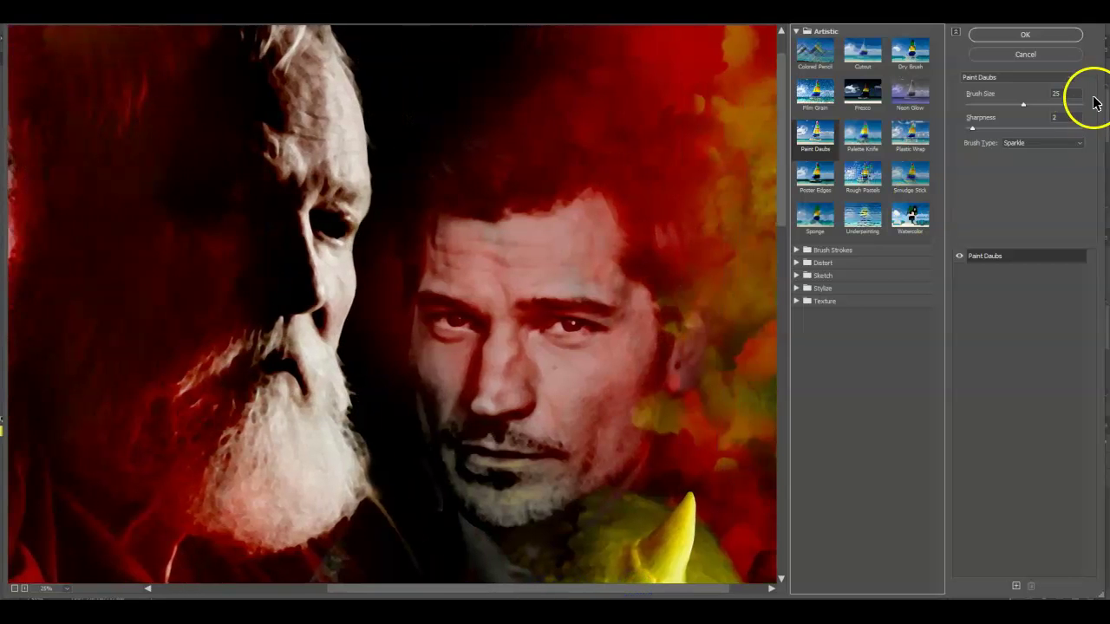
Set the Paint Daubs brush size to 31.
left_click(1025, 108)
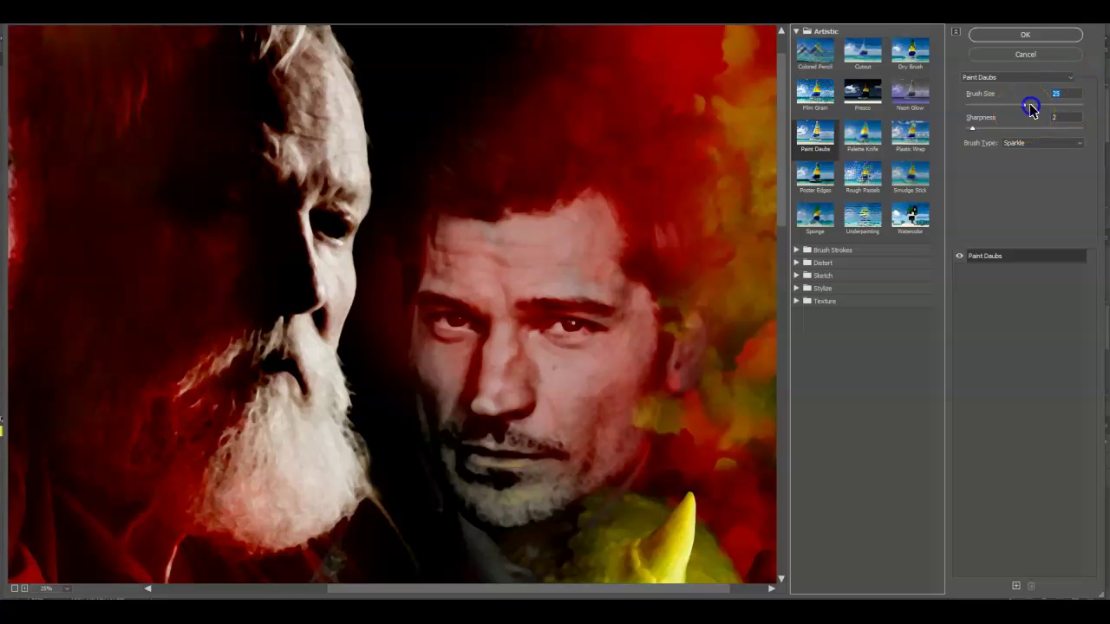
key("Up")
key("Up")
key("Up")
key("Up")
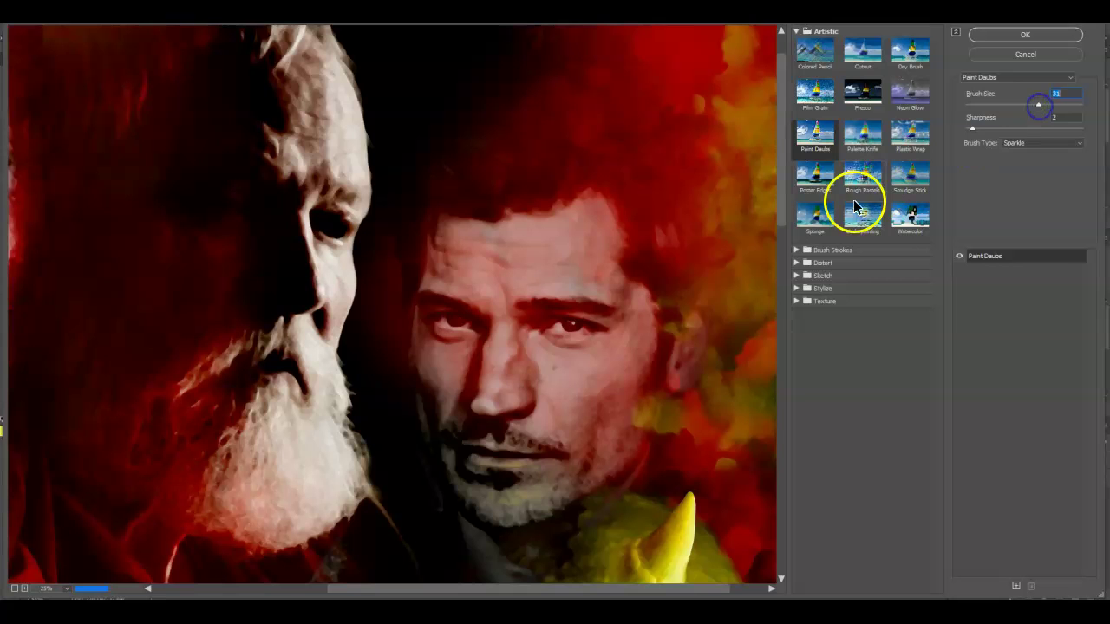
Try a Paint Daubs sharpness of 10 on the demon and the other faces, and return it to 2.
left_click_drag(780, 221, 796, 388)
left_click_drag(972, 130, 996, 129)
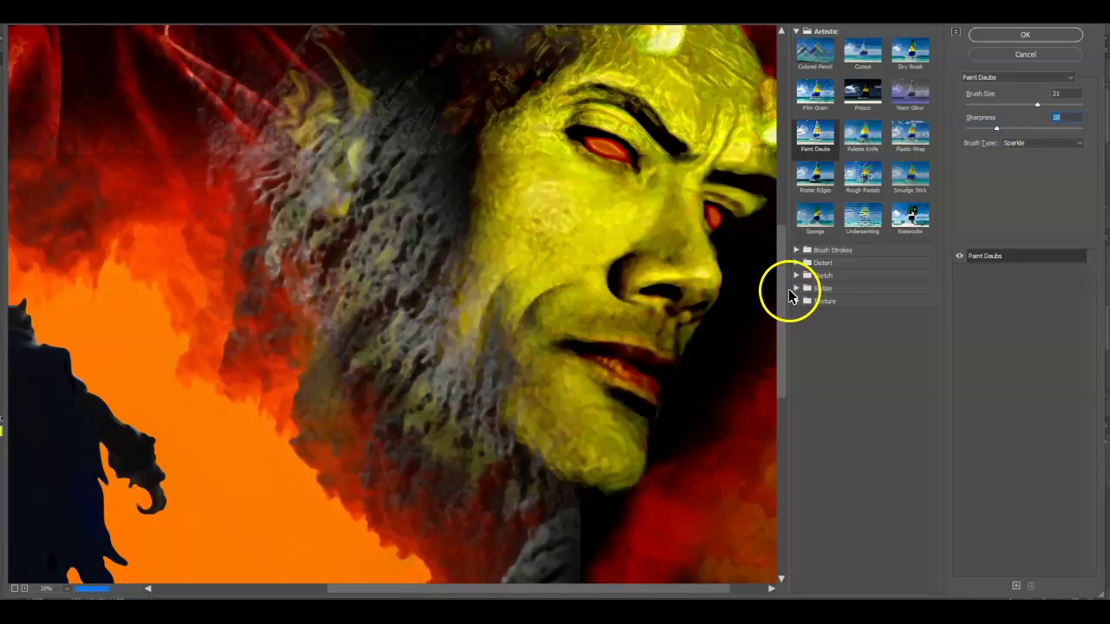
left_click_drag(783, 292, 799, 198)
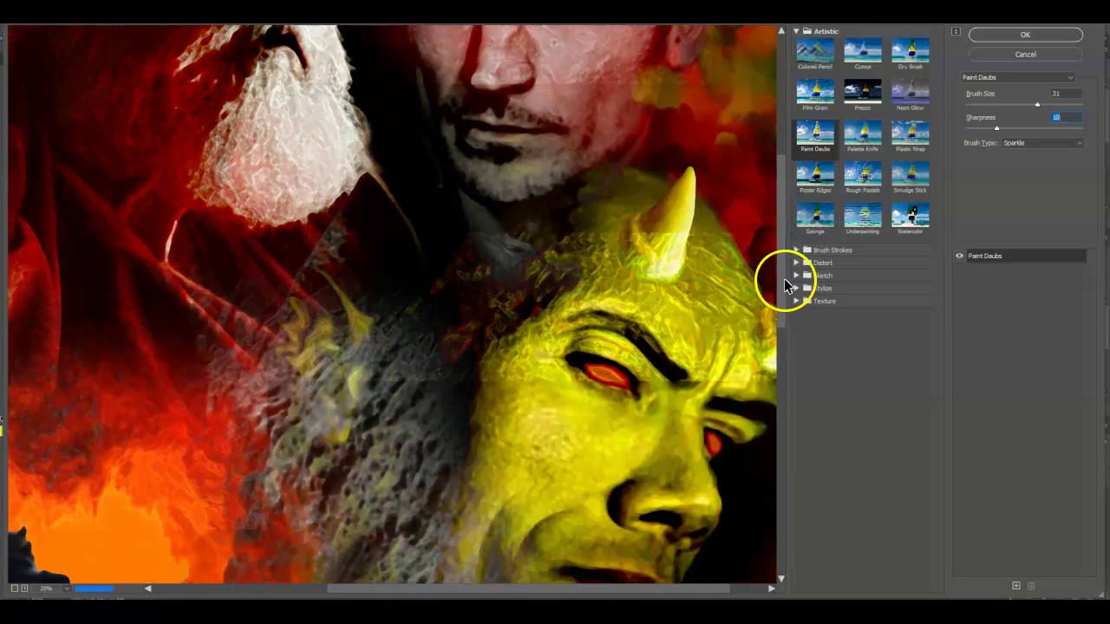
left_click_drag(783, 292, 784, 223)
left_click_drag(995, 128, 974, 132)
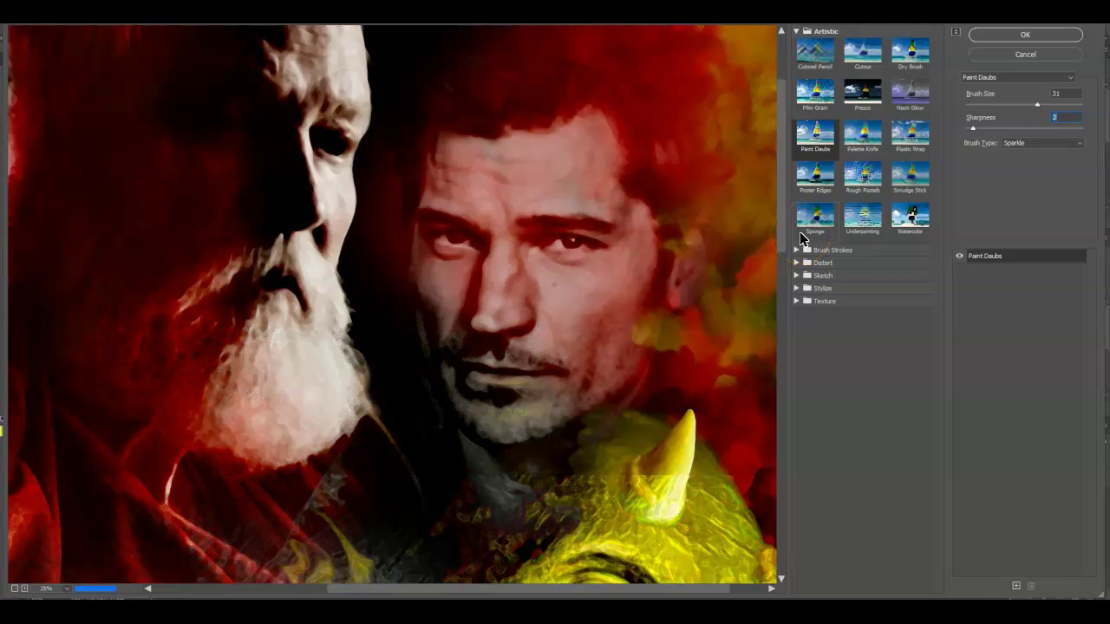
Examine the Paint Daubs effect on the rocks, the caped figure, the mask and the bearded face.
left_click(1050, 37)
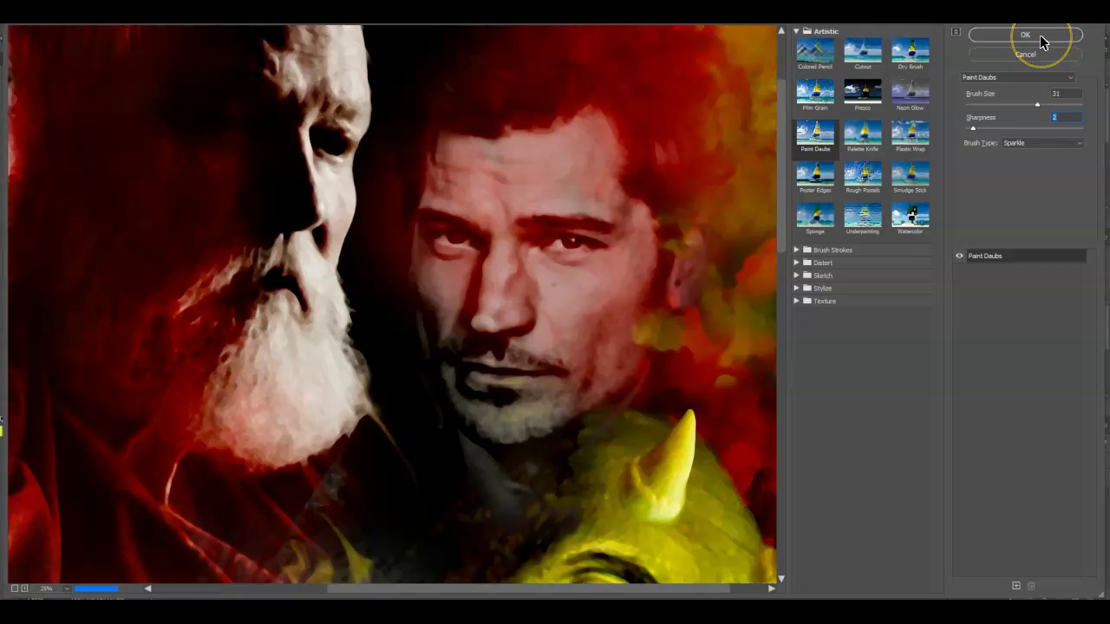
left_click_drag(783, 248, 783, 466)
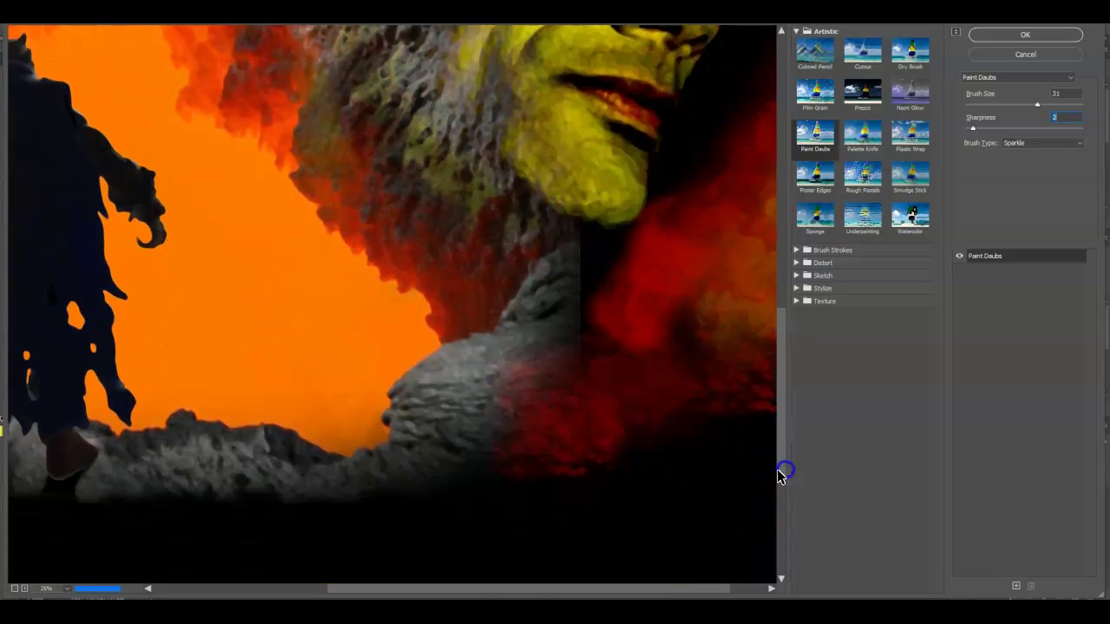
left_click_drag(511, 596, 307, 591)
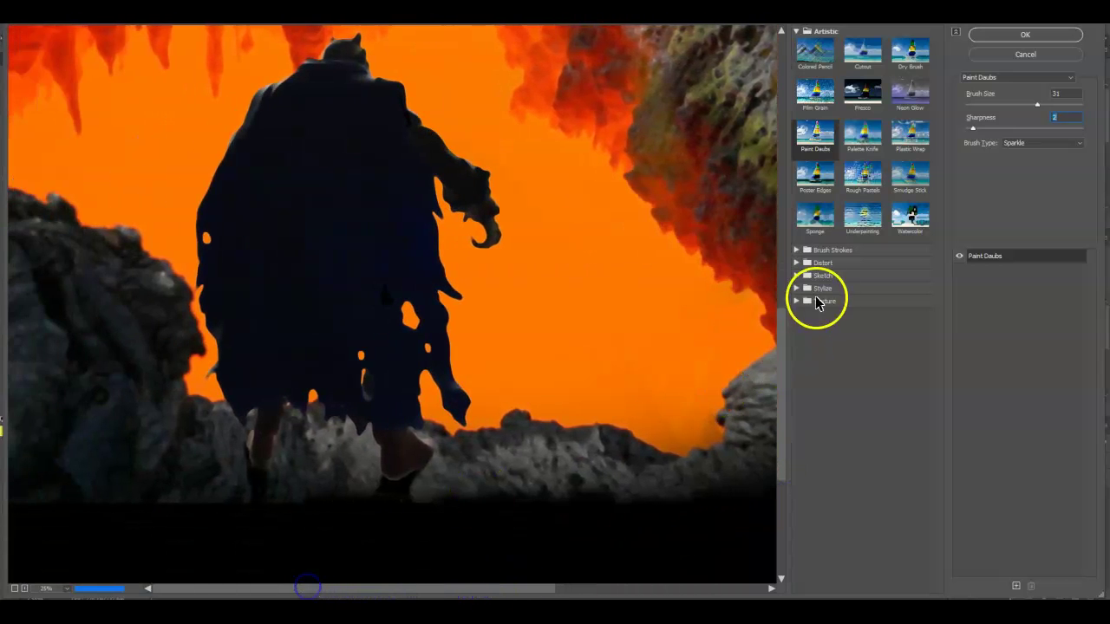
left_click_drag(773, 357, 798, 97)
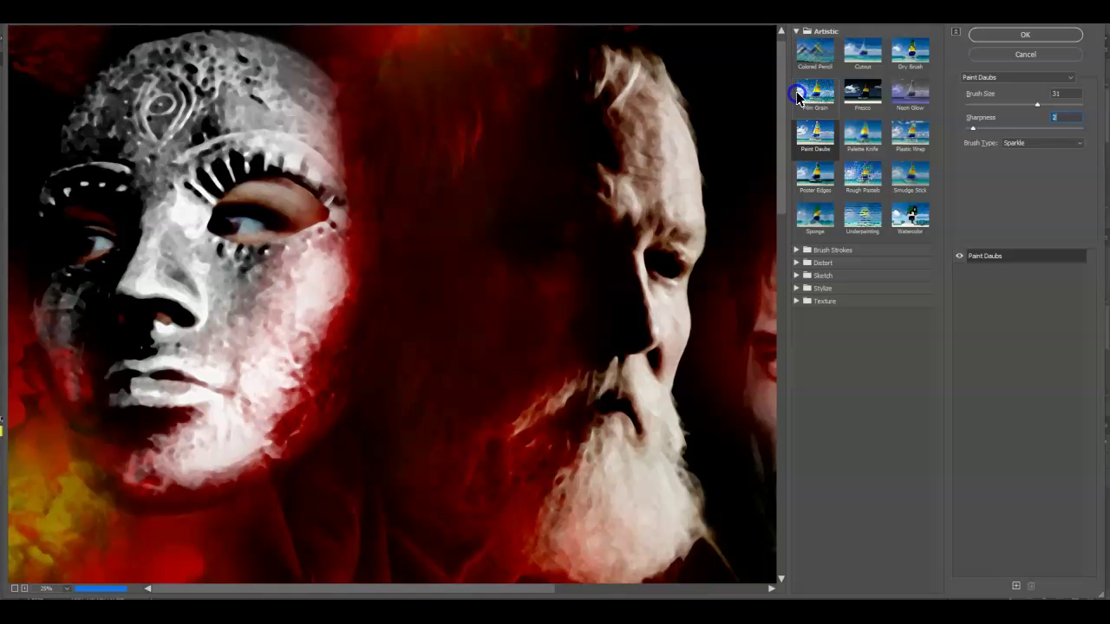
left_click_drag(534, 595, 628, 592)
left_click(1042, 34)
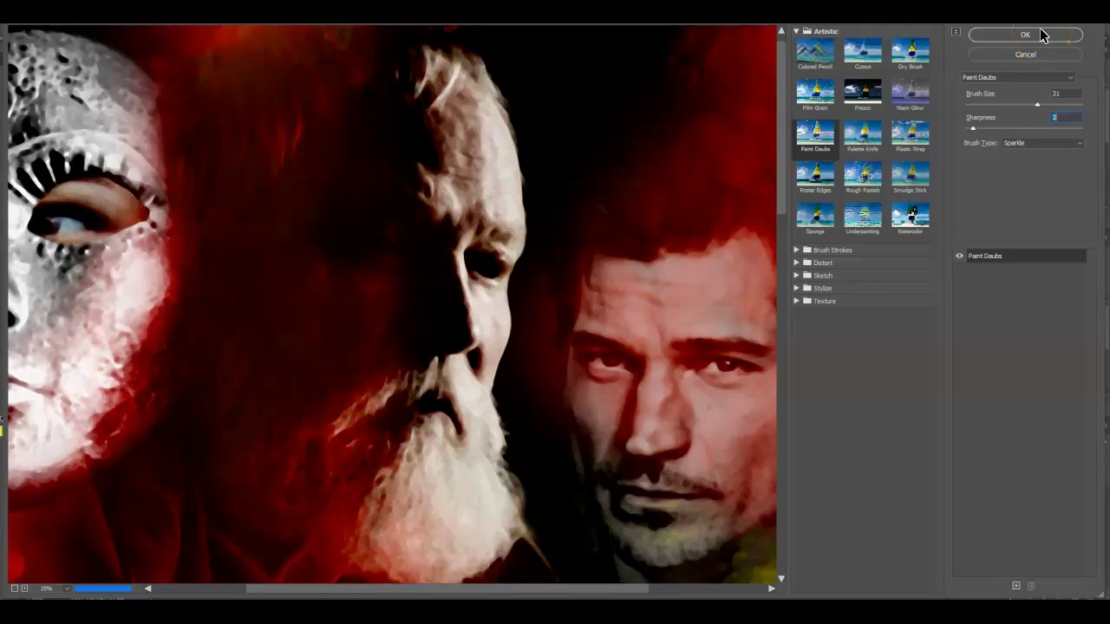
Try the Simple, Light Rough and Dark Rough brush types for Paint Daubs on the mask and bearded face.
left_click(1083, 147)
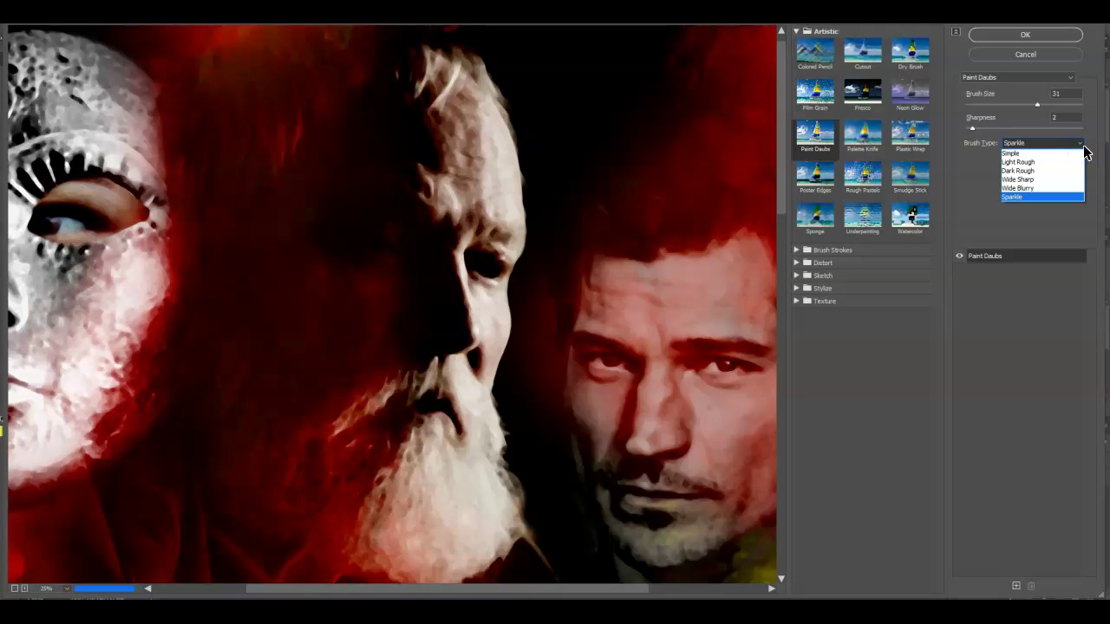
left_click_drag(1036, 179, 1032, 162)
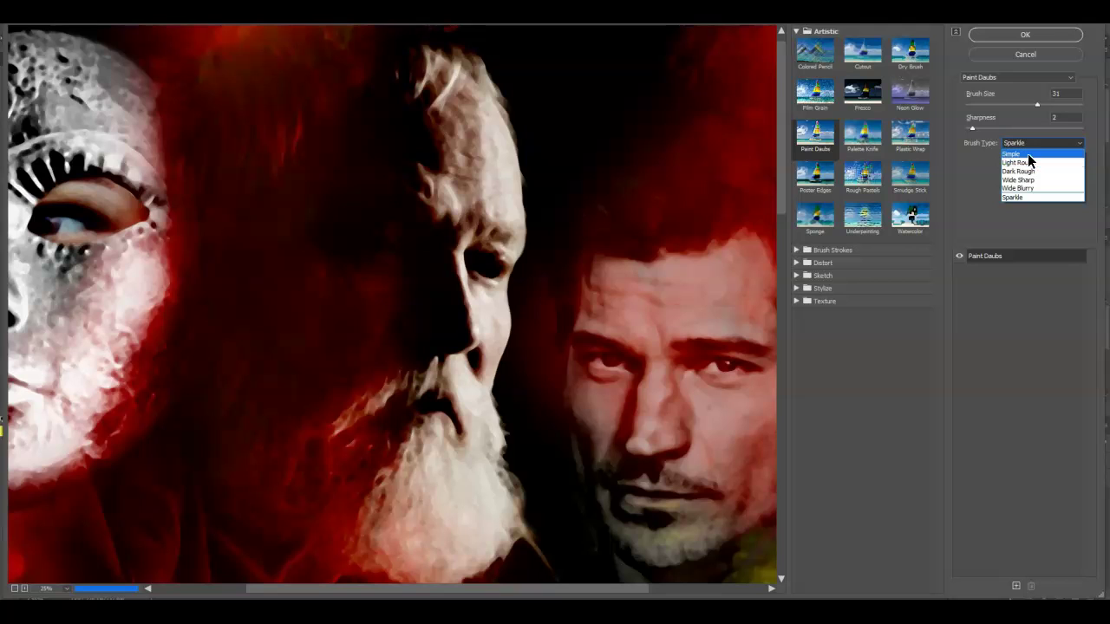
left_click(1030, 156)
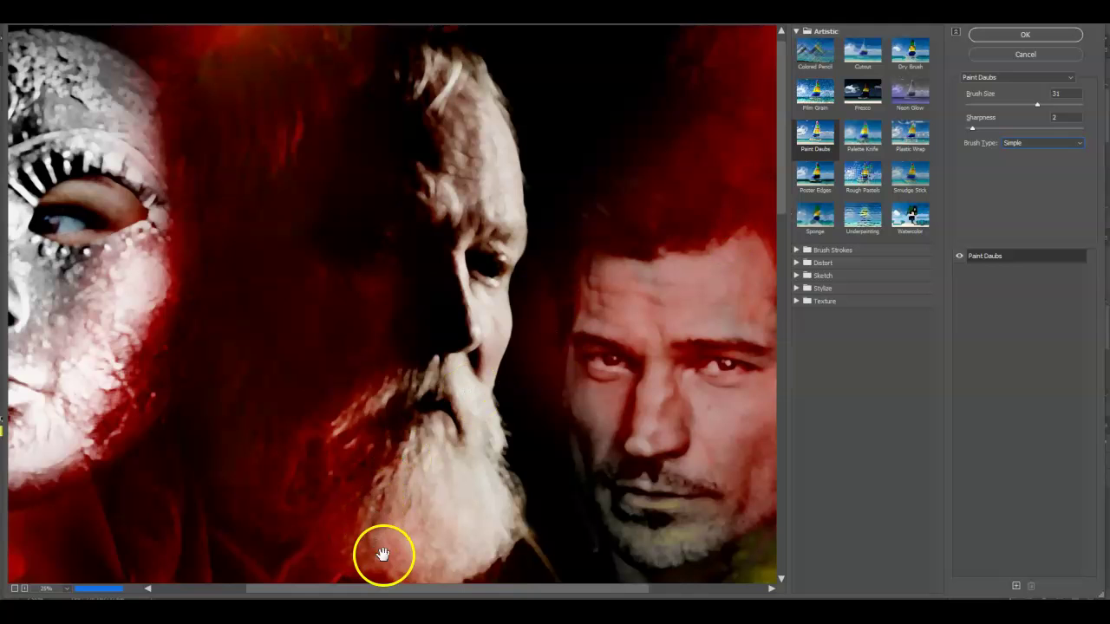
left_click_drag(441, 589, 397, 592)
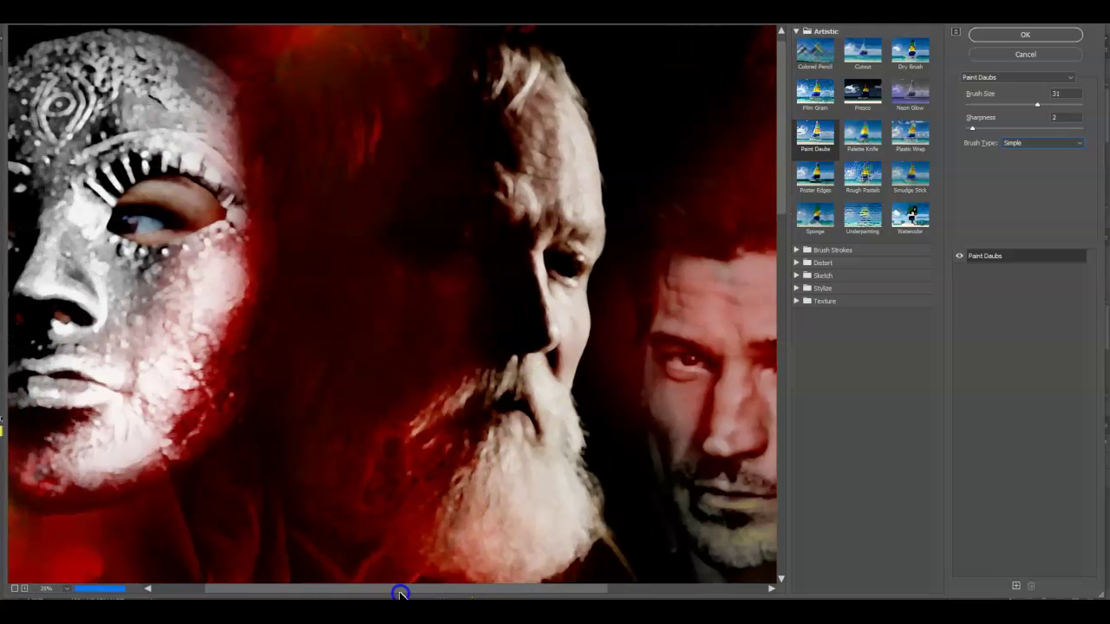
left_click(1072, 144)
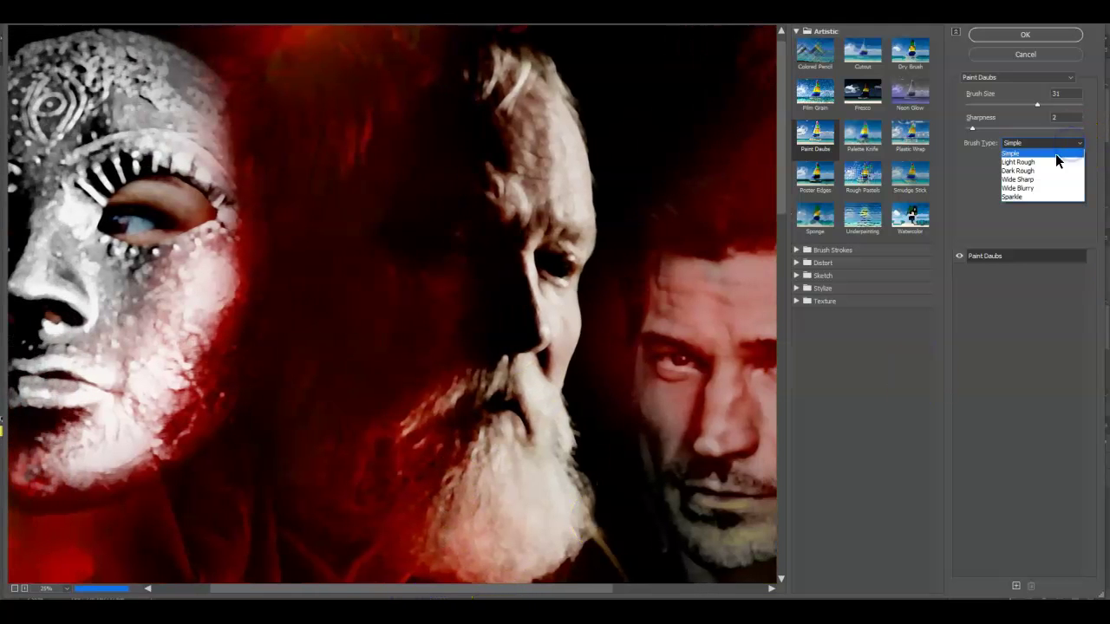
left_click(1051, 162)
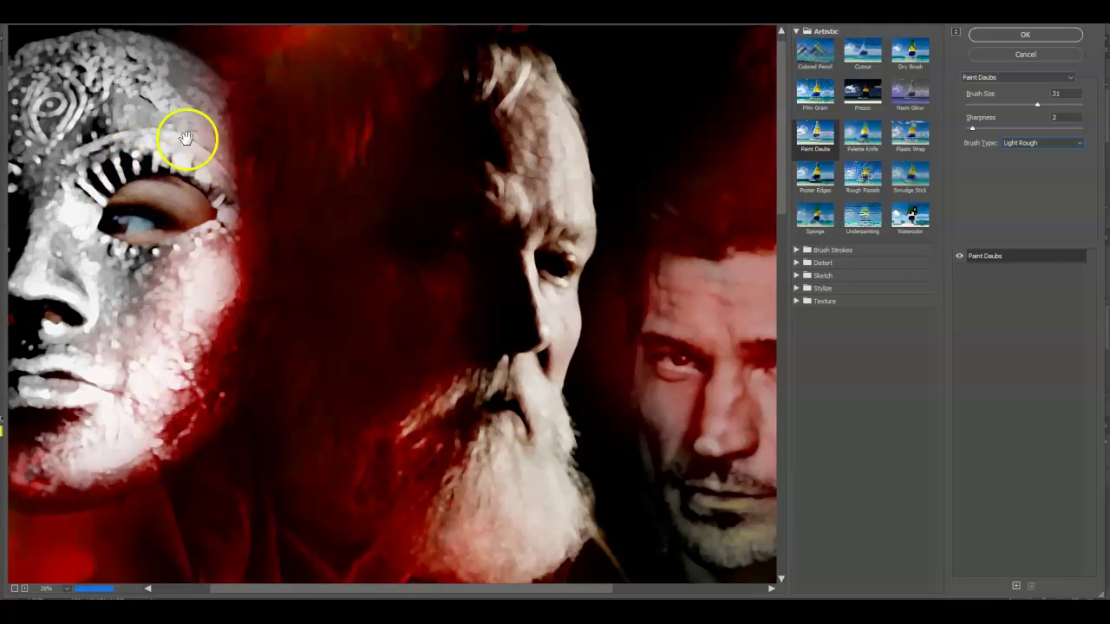
left_click(1054, 143)
left_click(1039, 171)
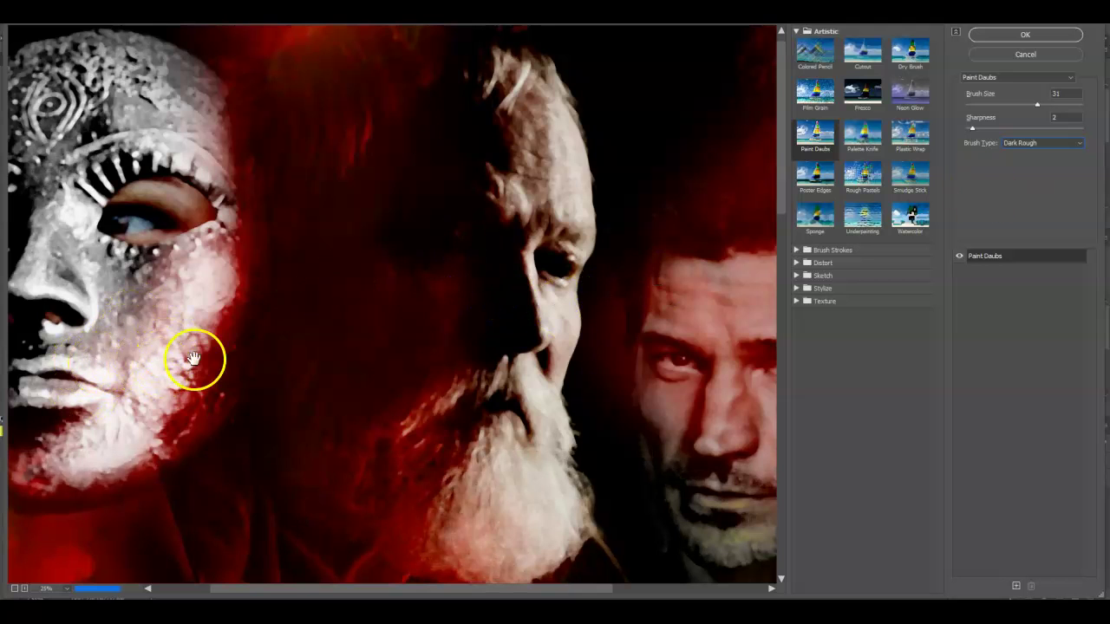
Set the Paint Daubs brush type to Wide Sharp.
left_click(1080, 144)
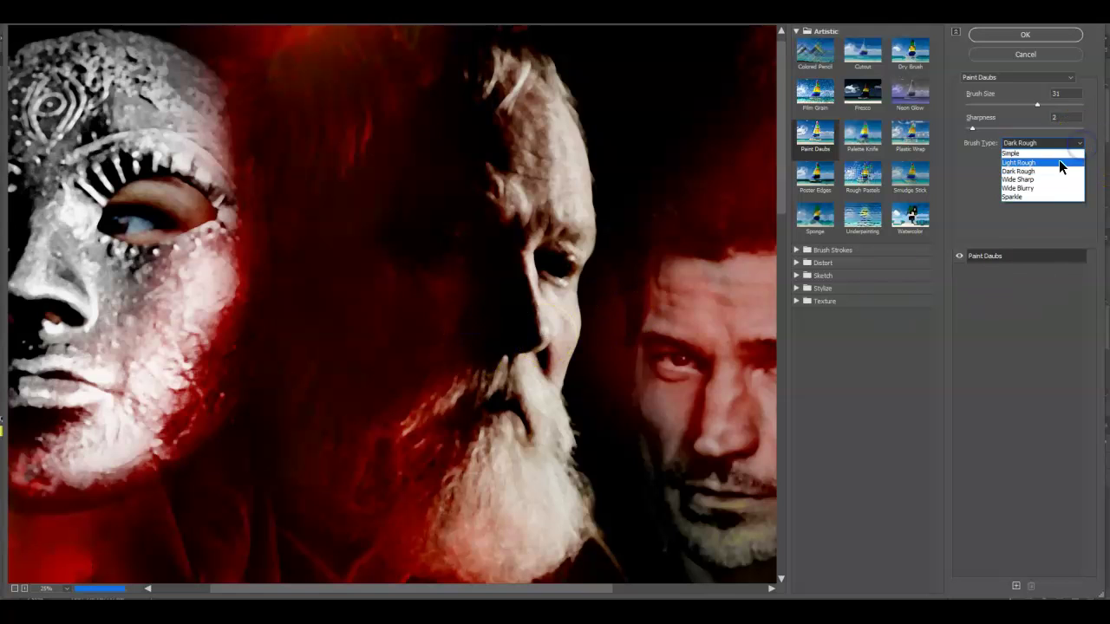
left_click(1040, 179)
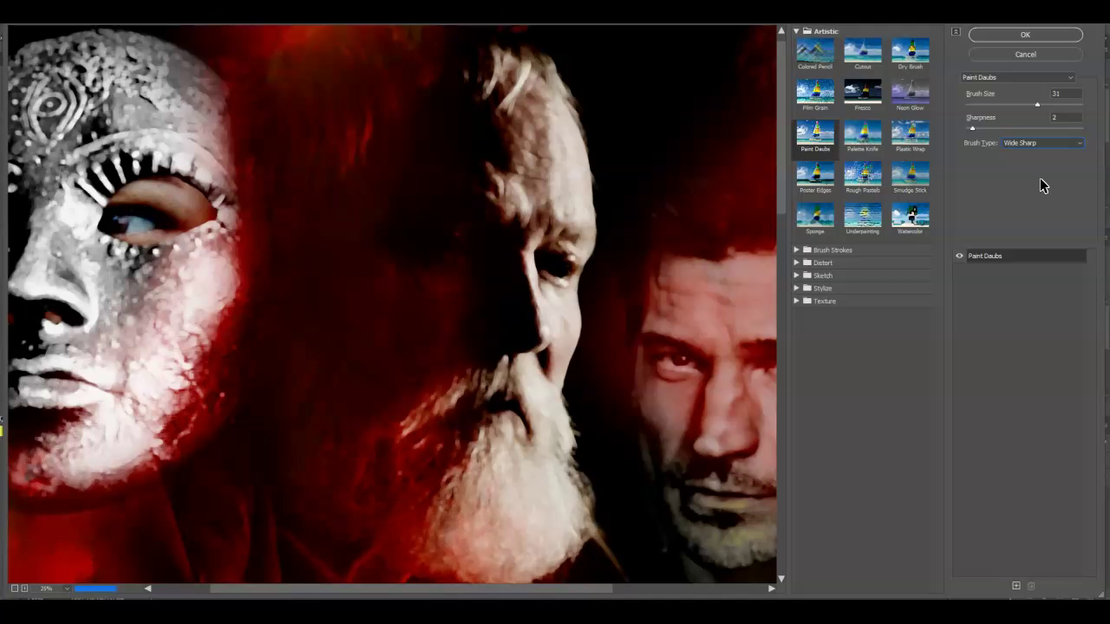
Try the Wide Blurry brush type for Paint Daubs on the mask, the bearded face and the red-lit man's face.
left_click_drag(598, 592, 659, 593)
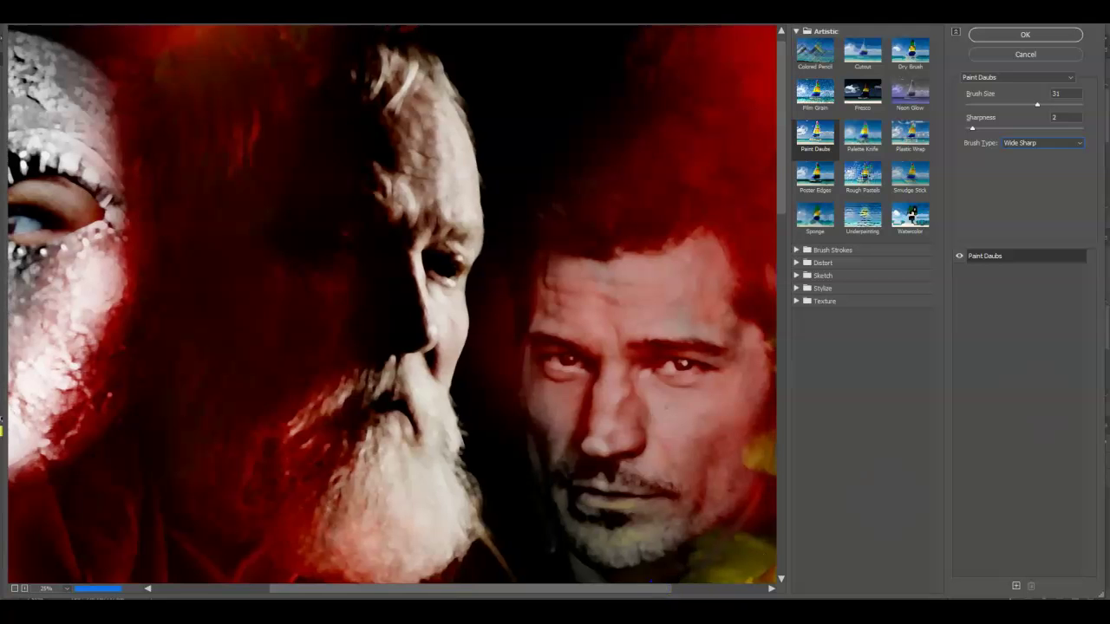
left_click(1072, 146)
left_click(1041, 189)
left_click(614, 591)
mouse_move(614, 592)
left_mouse_down()
mouse_move(530, 595)
mouse_move(598, 595)
left_mouse_up()
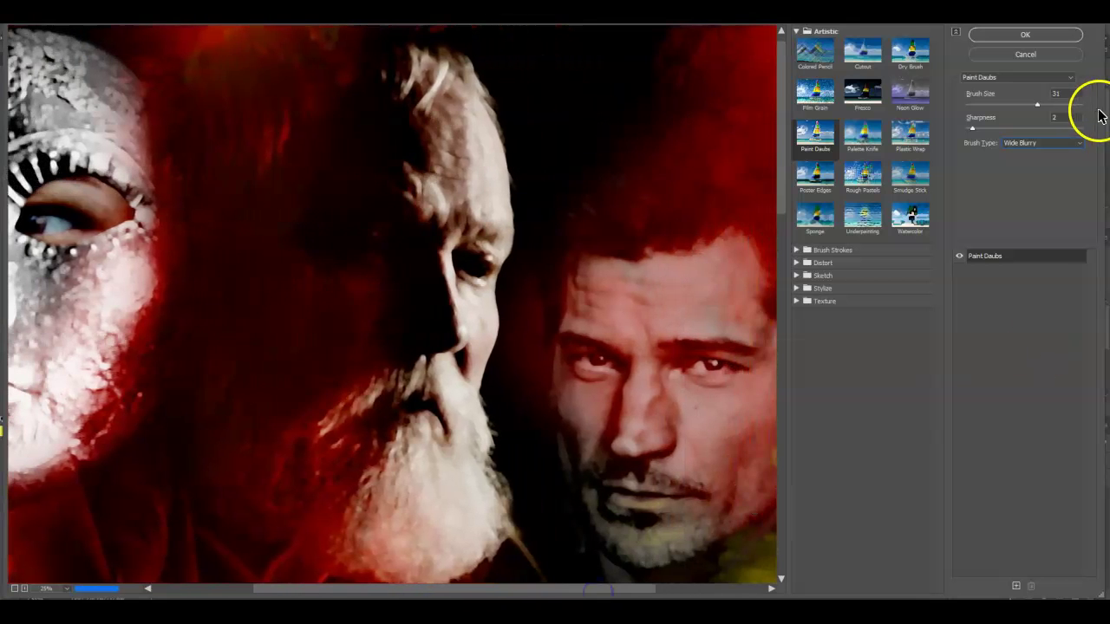
Set the Paint Daubs brush type to Sparkle and apply the filter to the Poster Artwork layer.
left_click(1051, 143)
left_click(1017, 197)
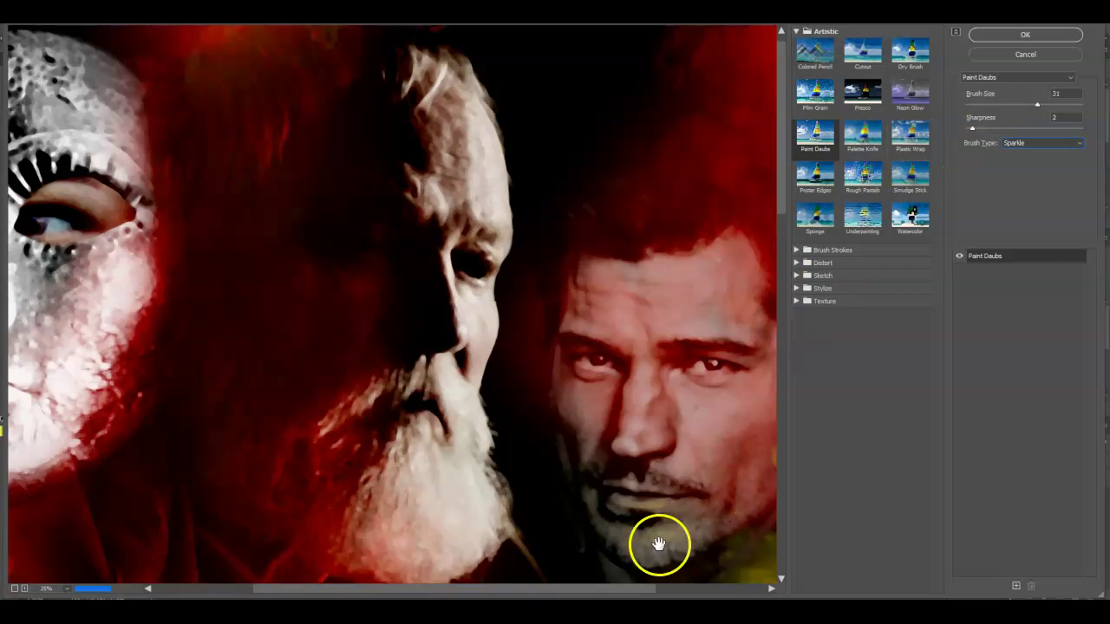
left_click_drag(637, 594, 664, 595)
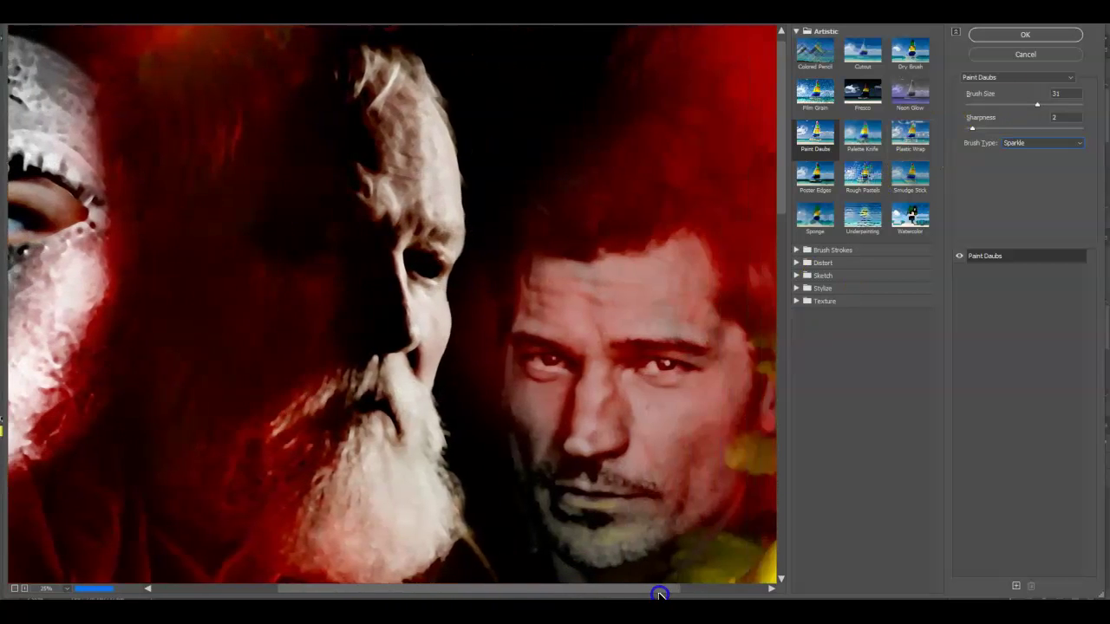
left_click(1053, 37)
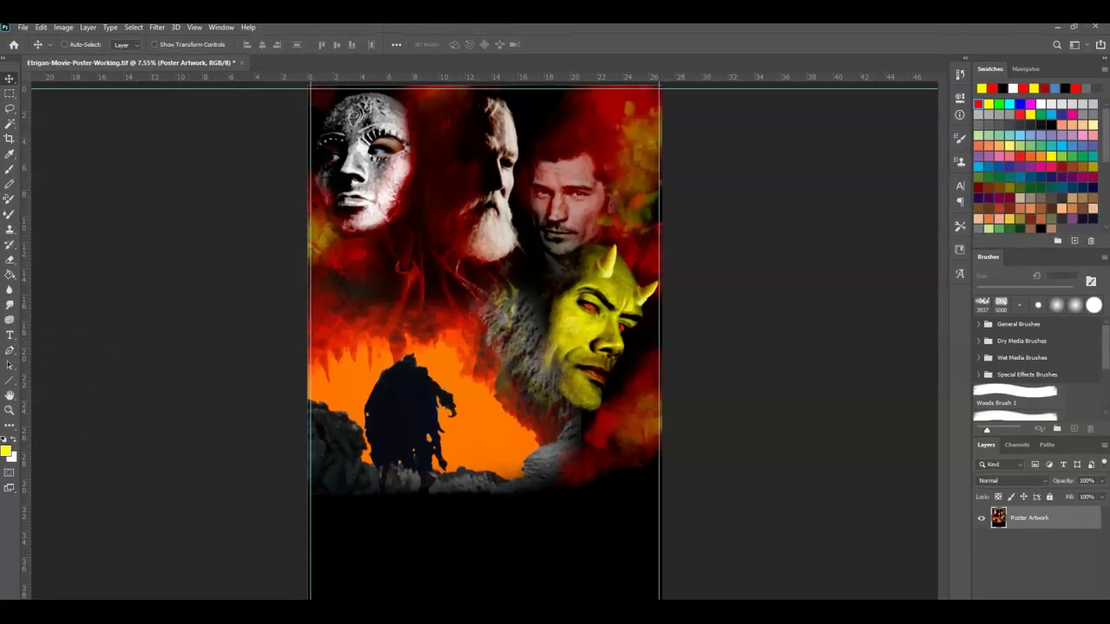
Save the filtered poster under its existing file name.
left_click(24, 28)
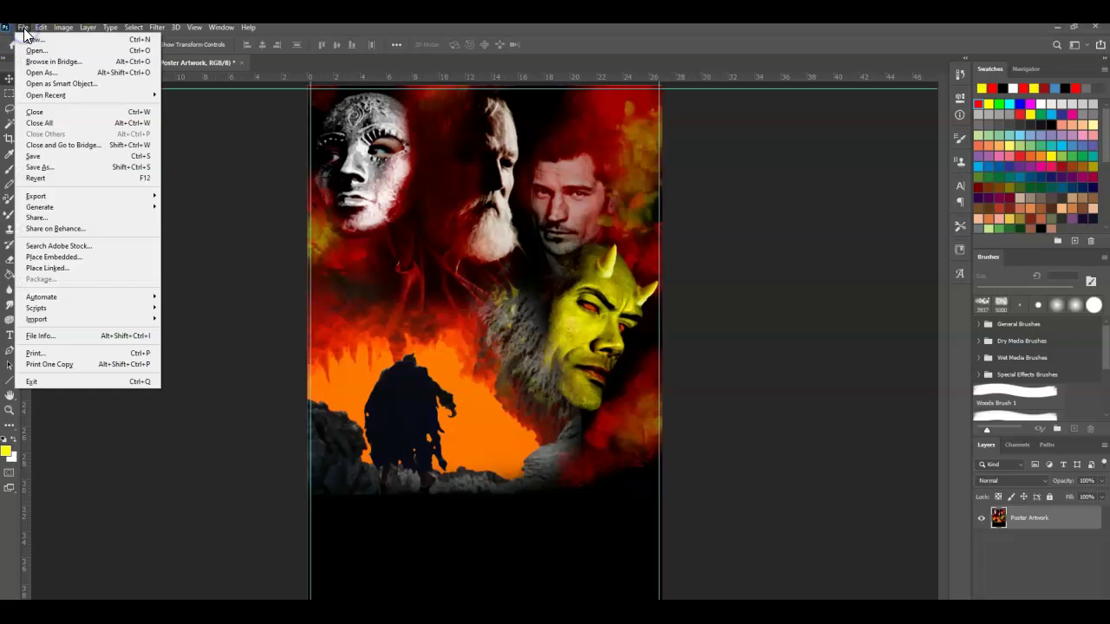
left_click(45, 156)
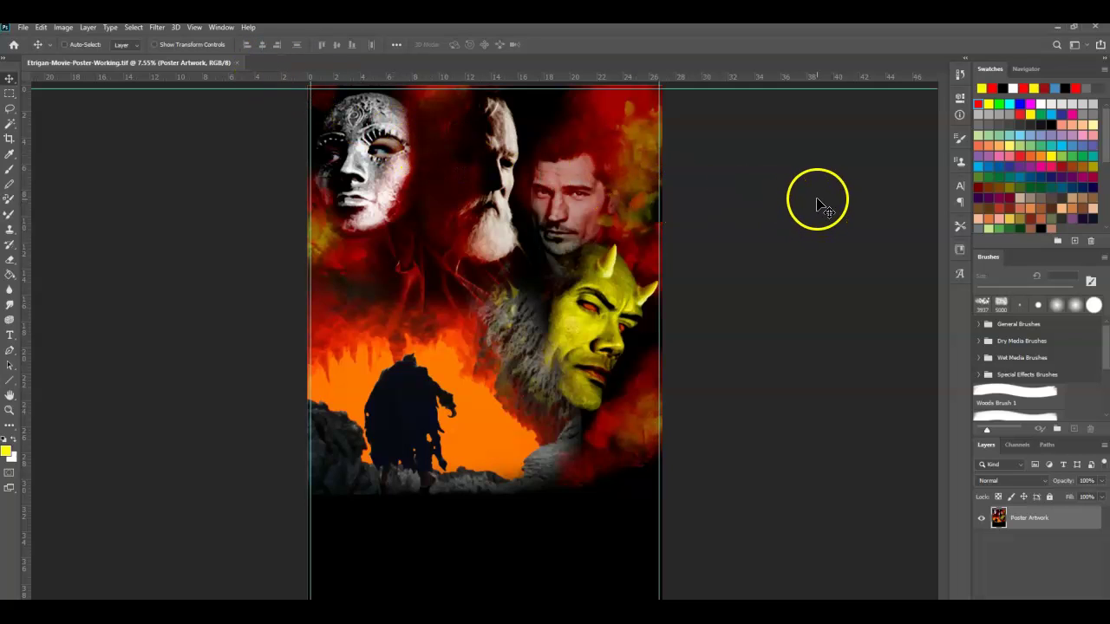
left_click(772, 197)
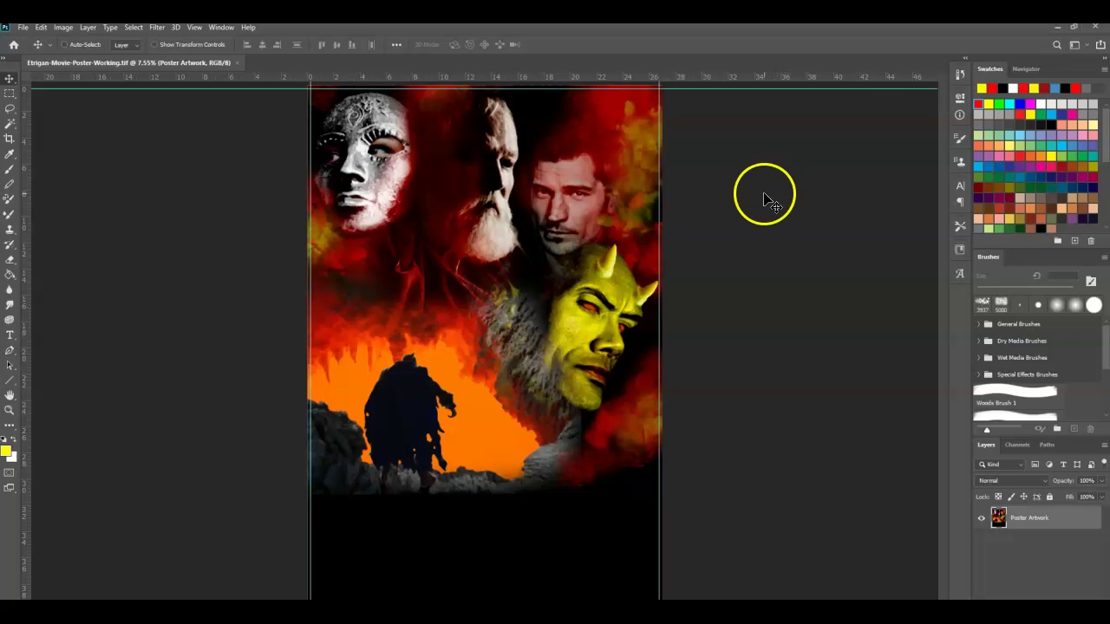
left_click(356, 392)
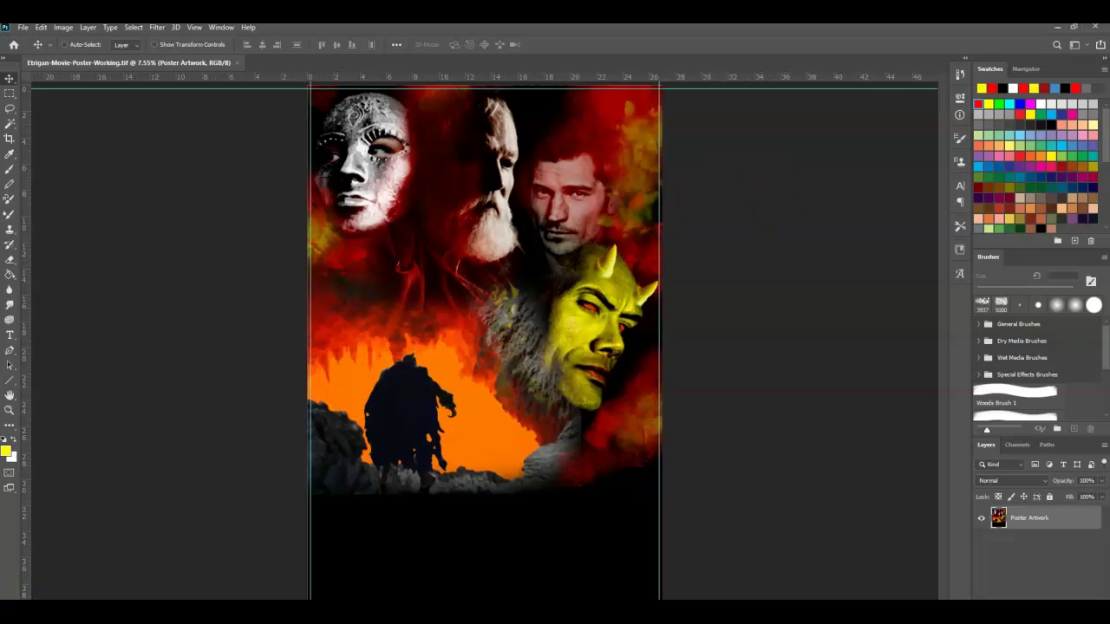